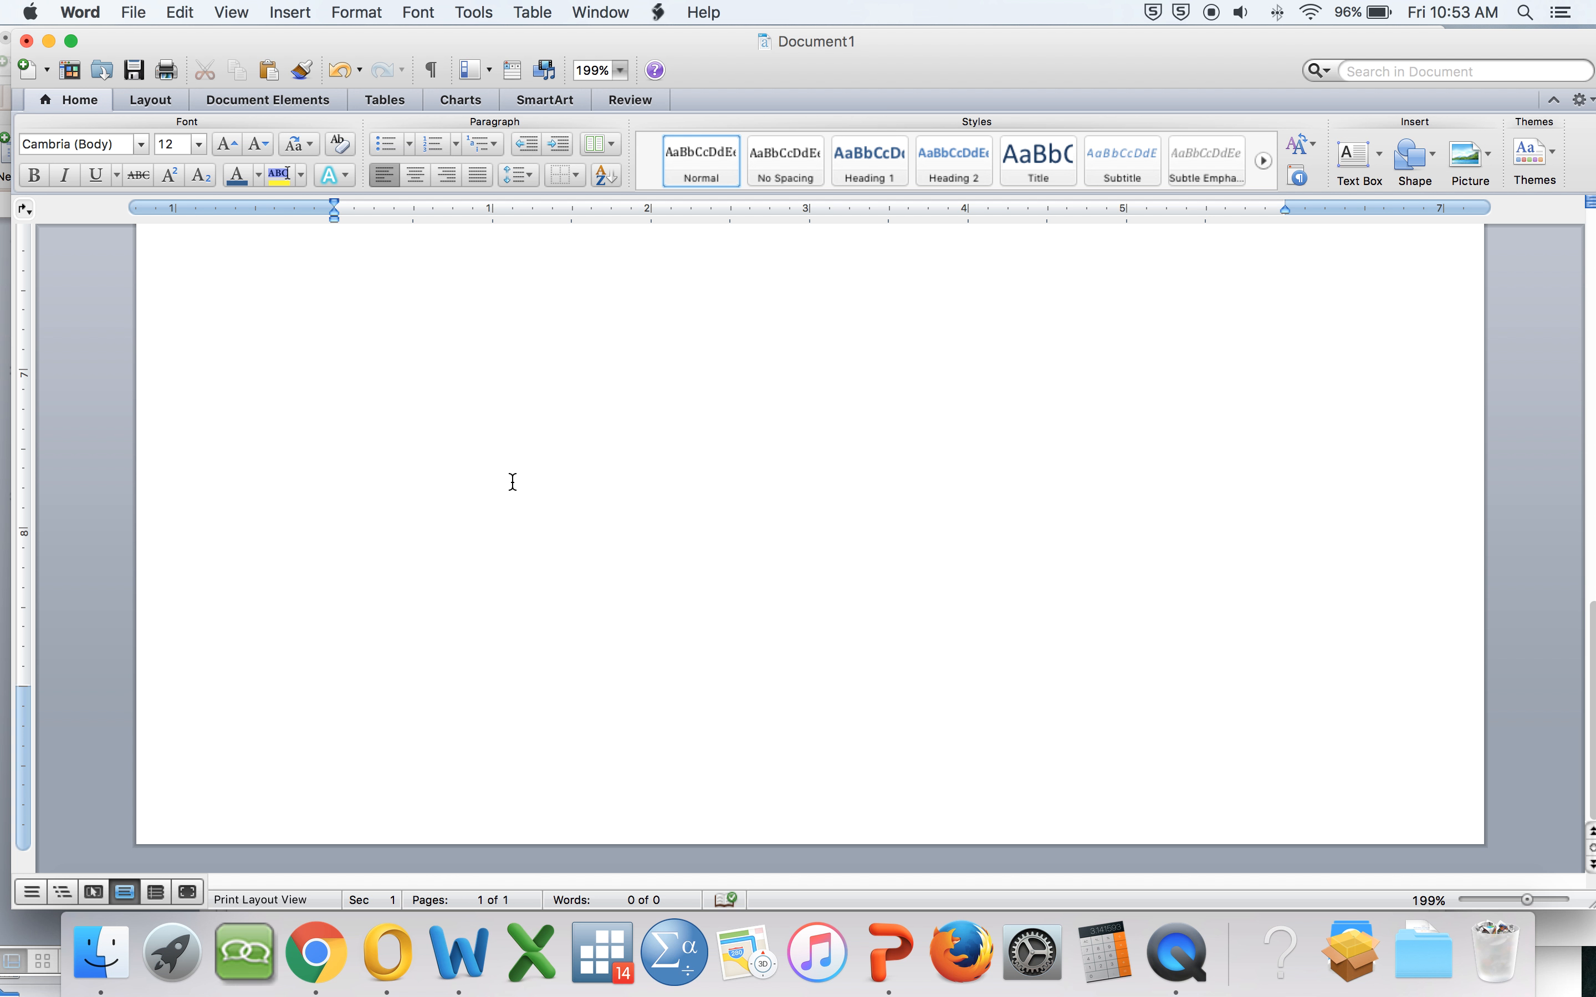
Step: Add several empty paragraphs to the document so it runs onto a second page
scroll(541, 499, "up", 10)
scroll(545, 501, "down", 10)
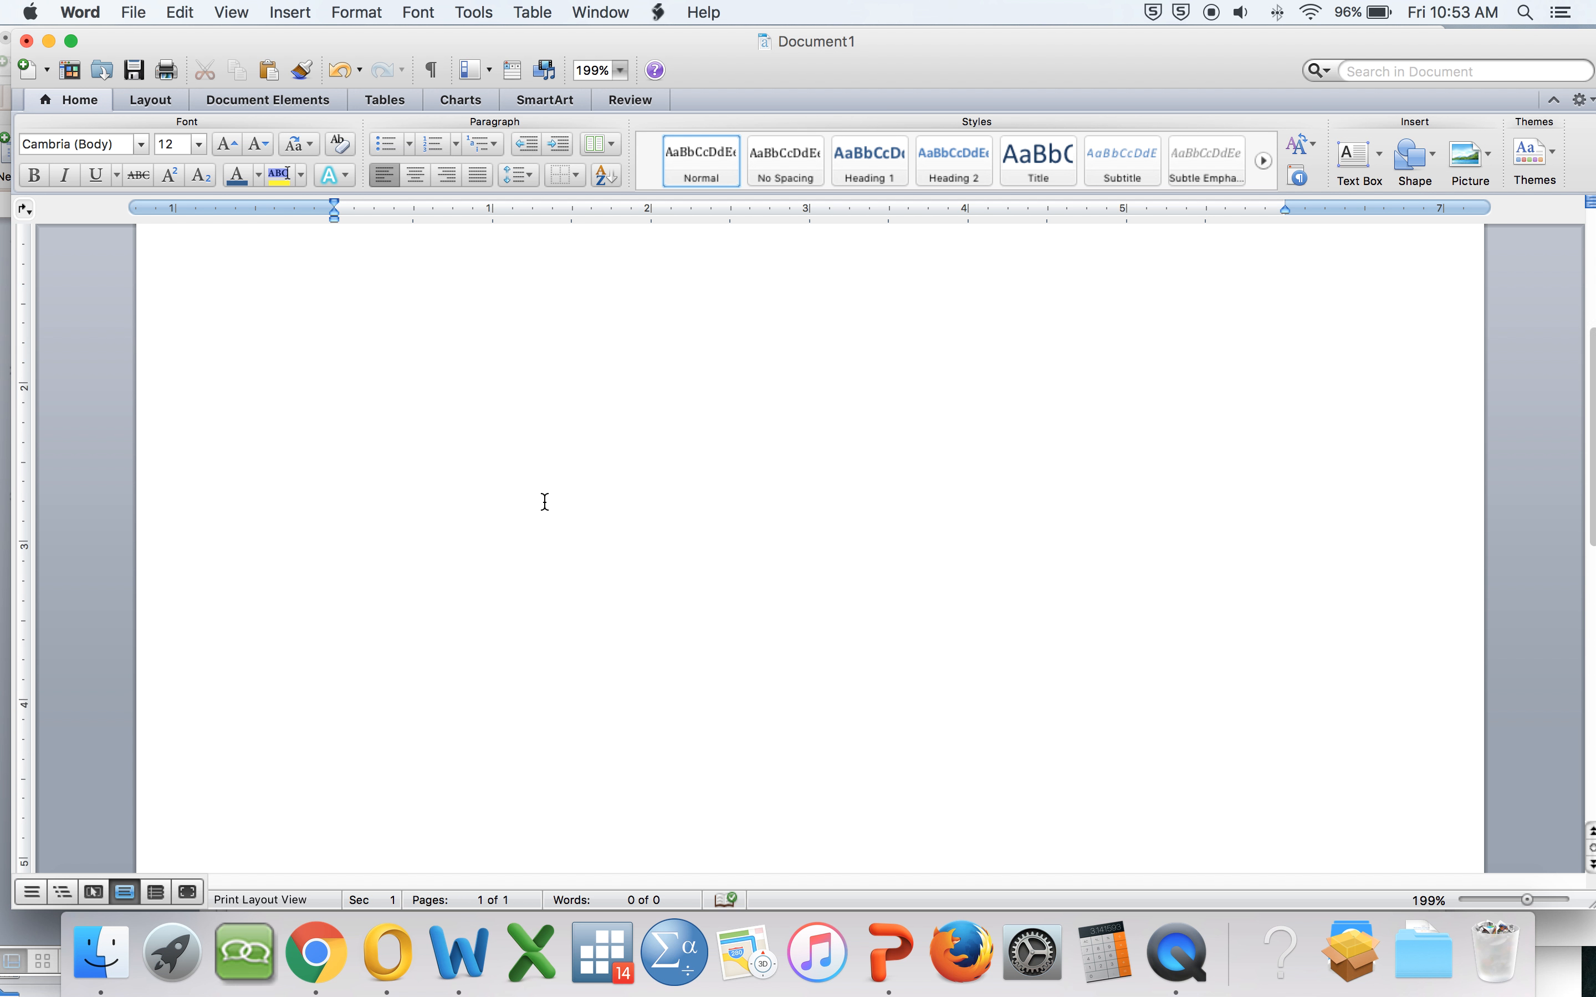
left_click(391, 525)
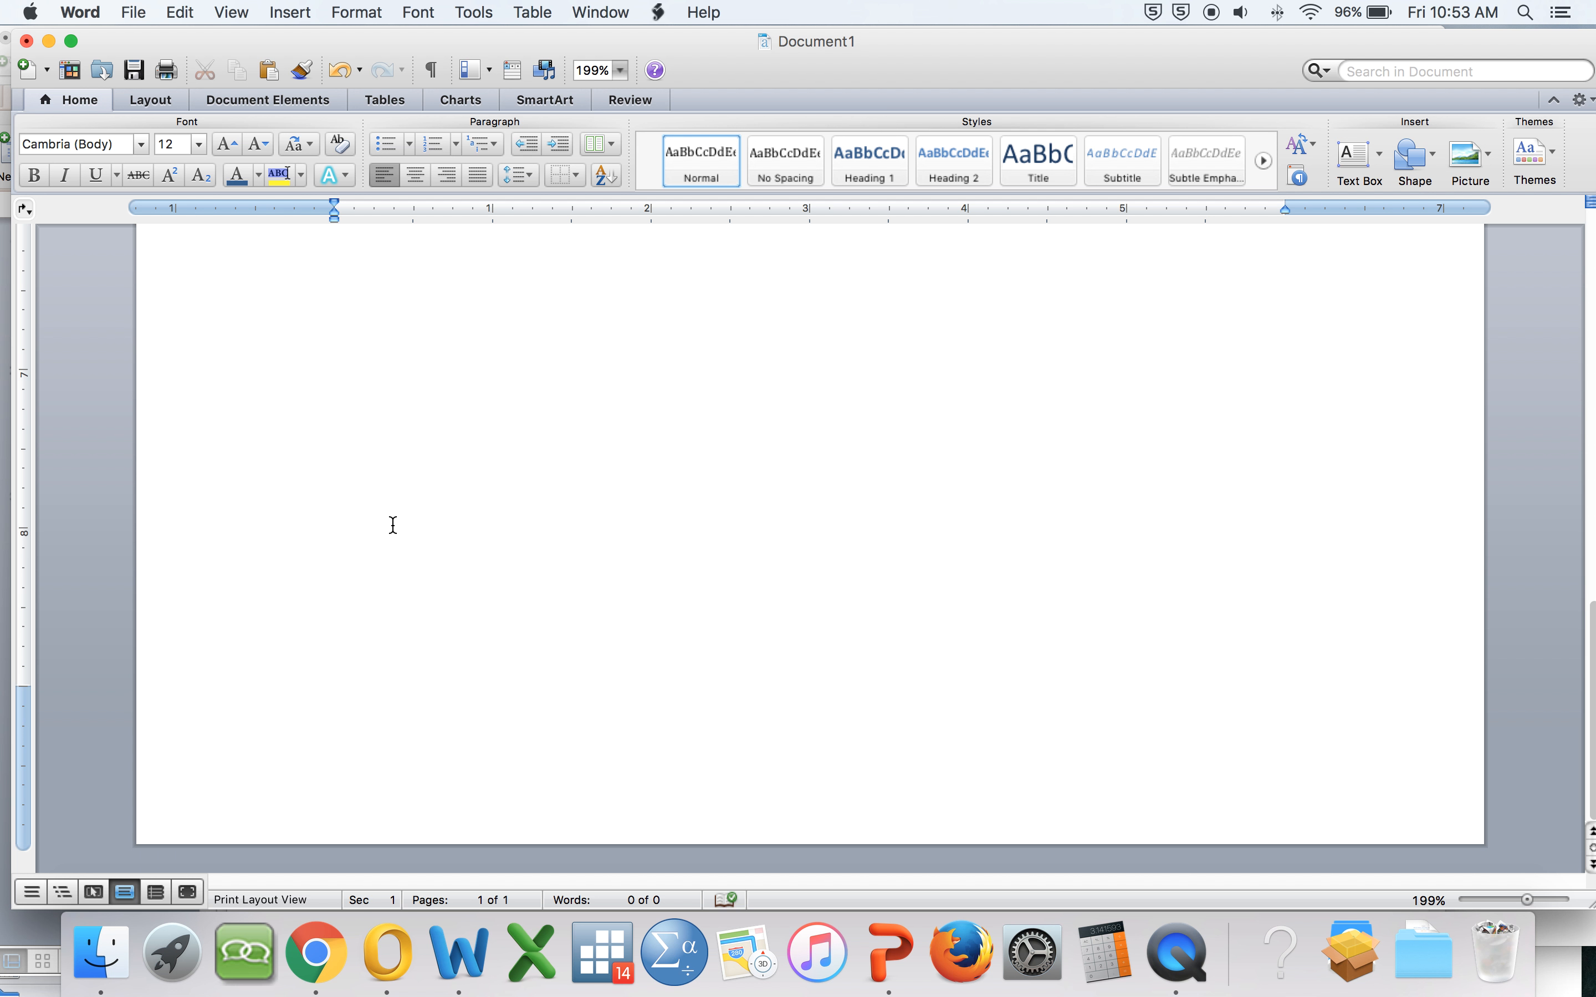
key("Return")
key("Return")
key("Return")
key("Return")
key("Return")
key("Return")
key("Return")
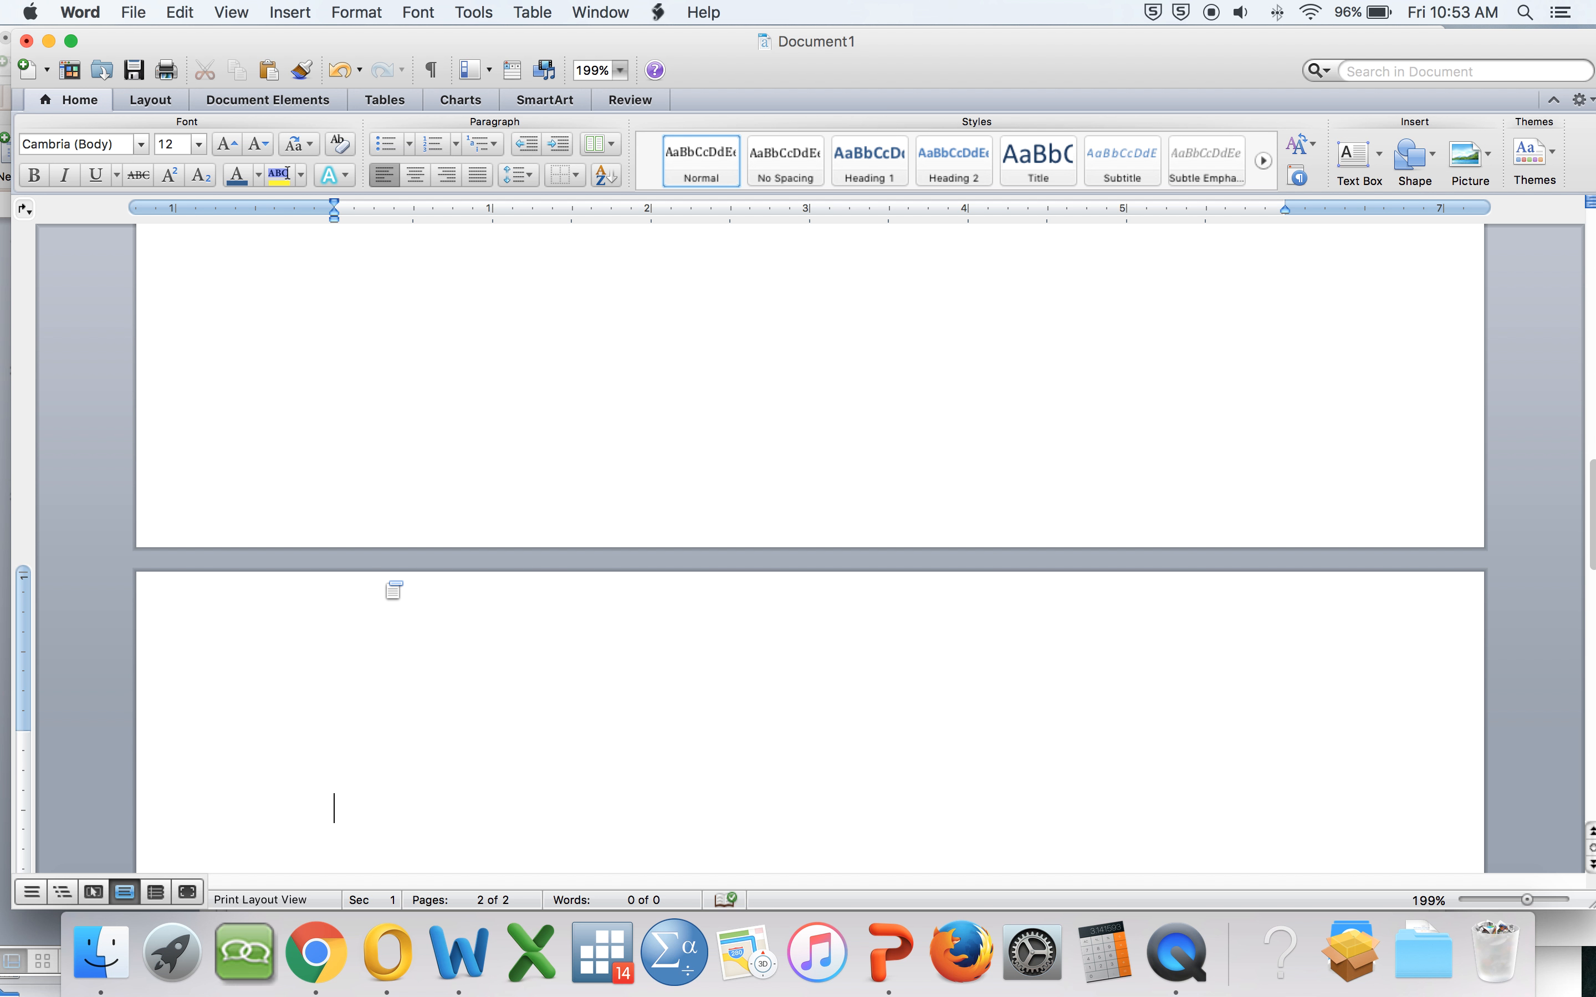
Step: Open the second page's header for editing and insert a page number into it
double_click(393, 590)
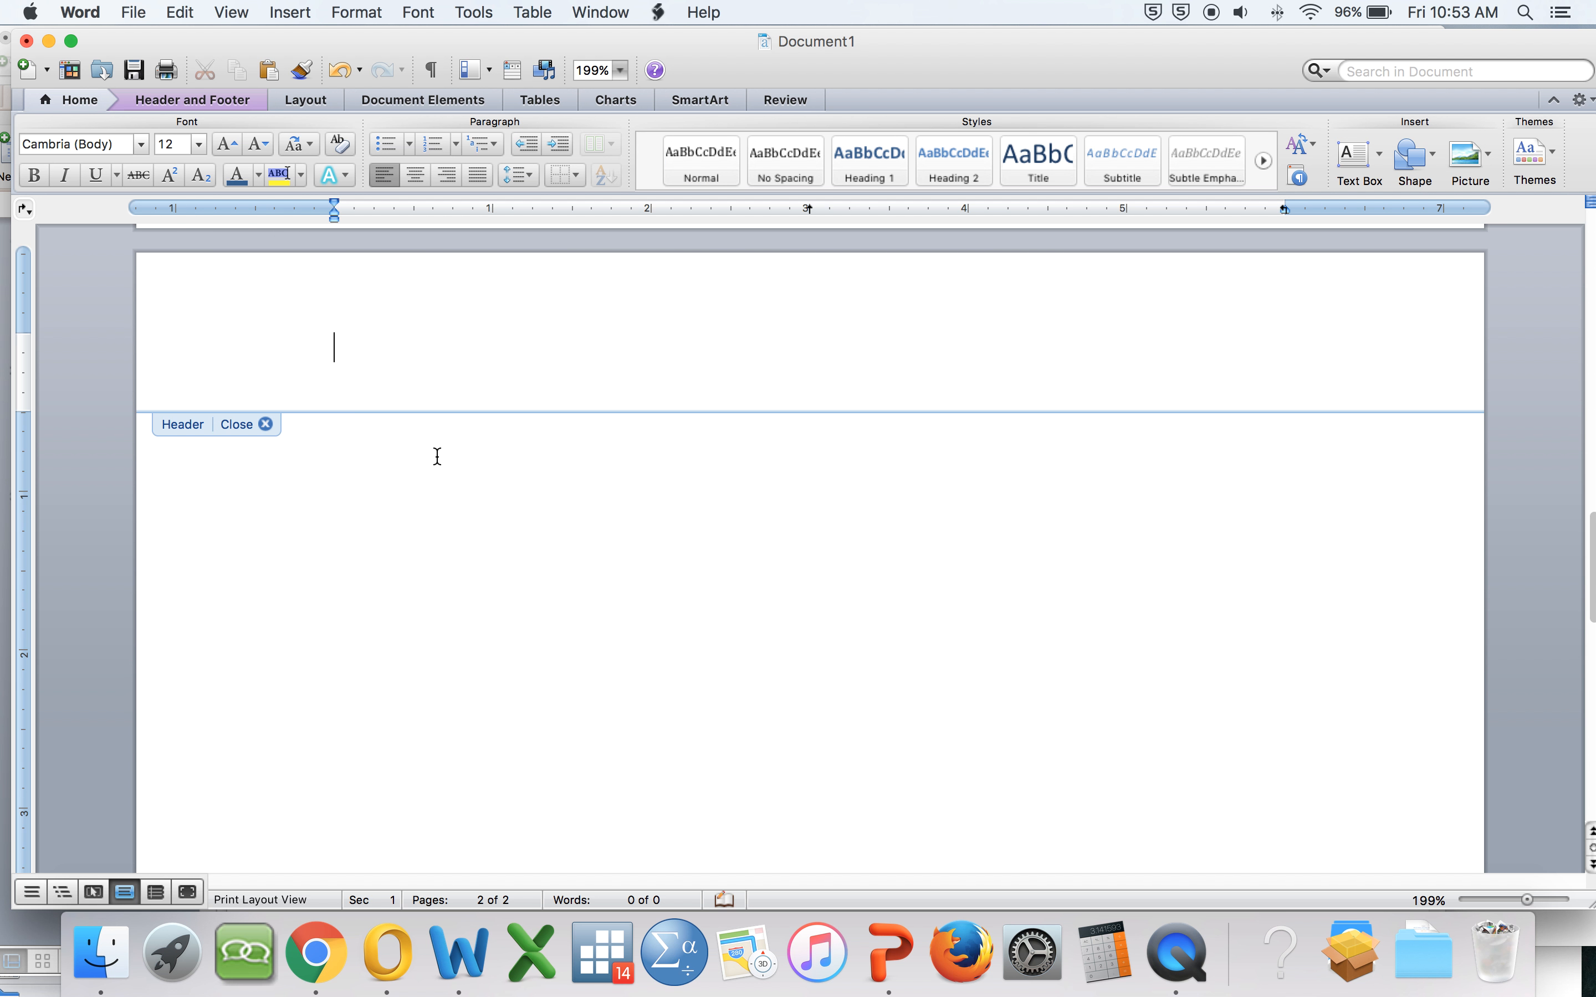
left_click(191, 102)
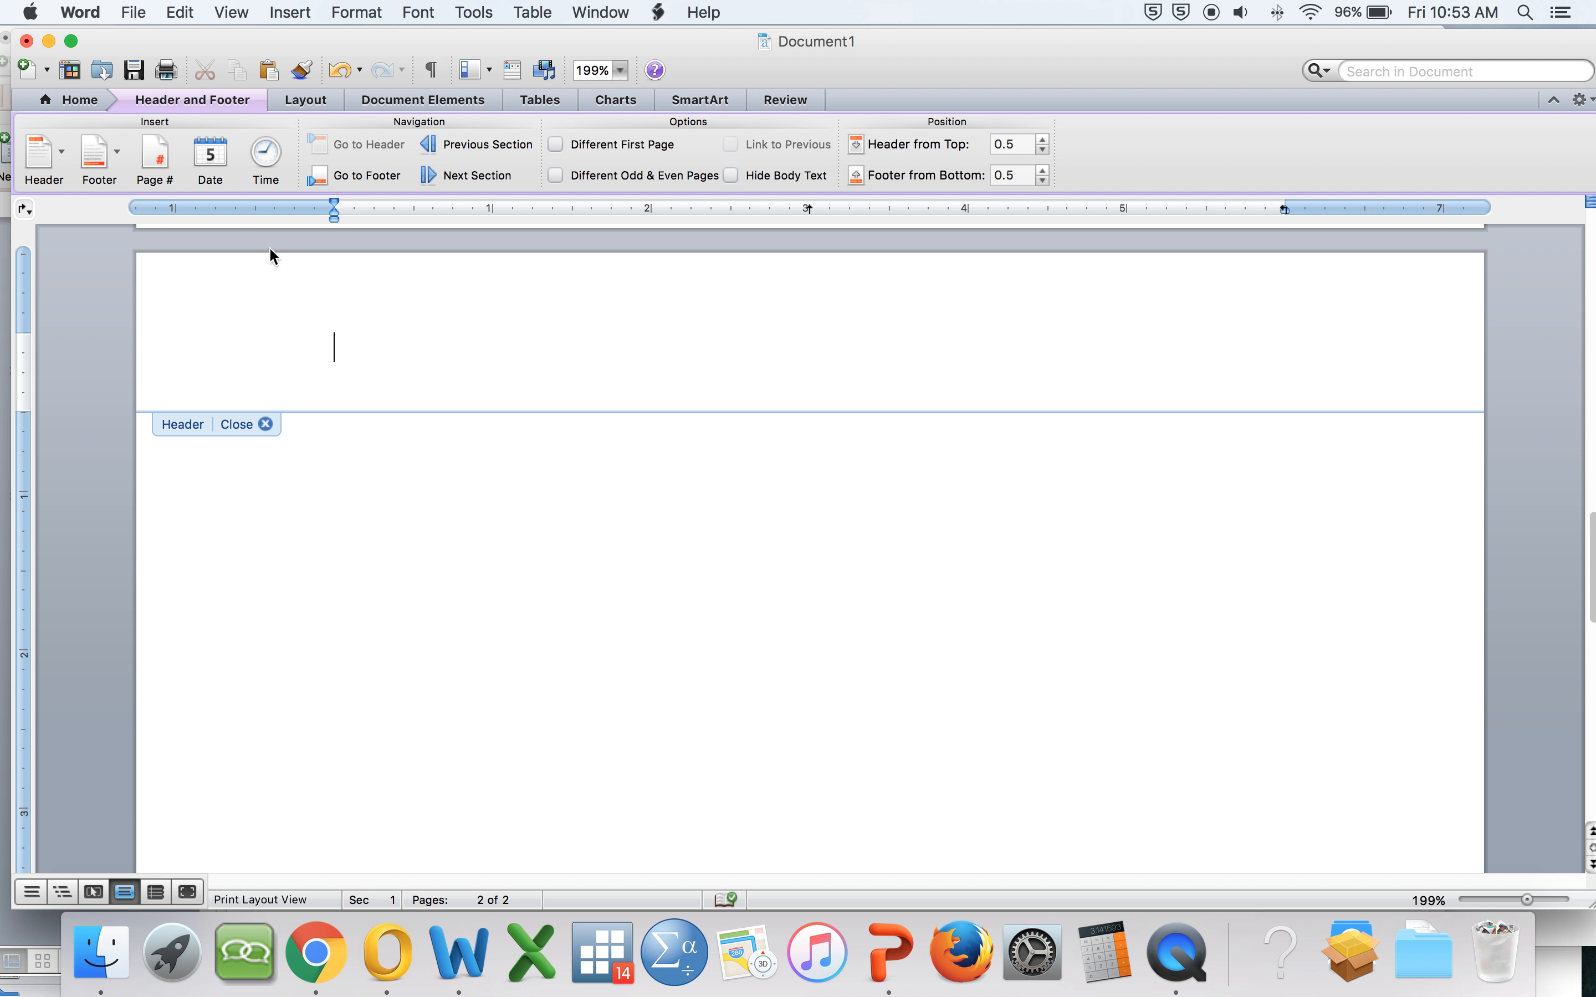
left_click(161, 156)
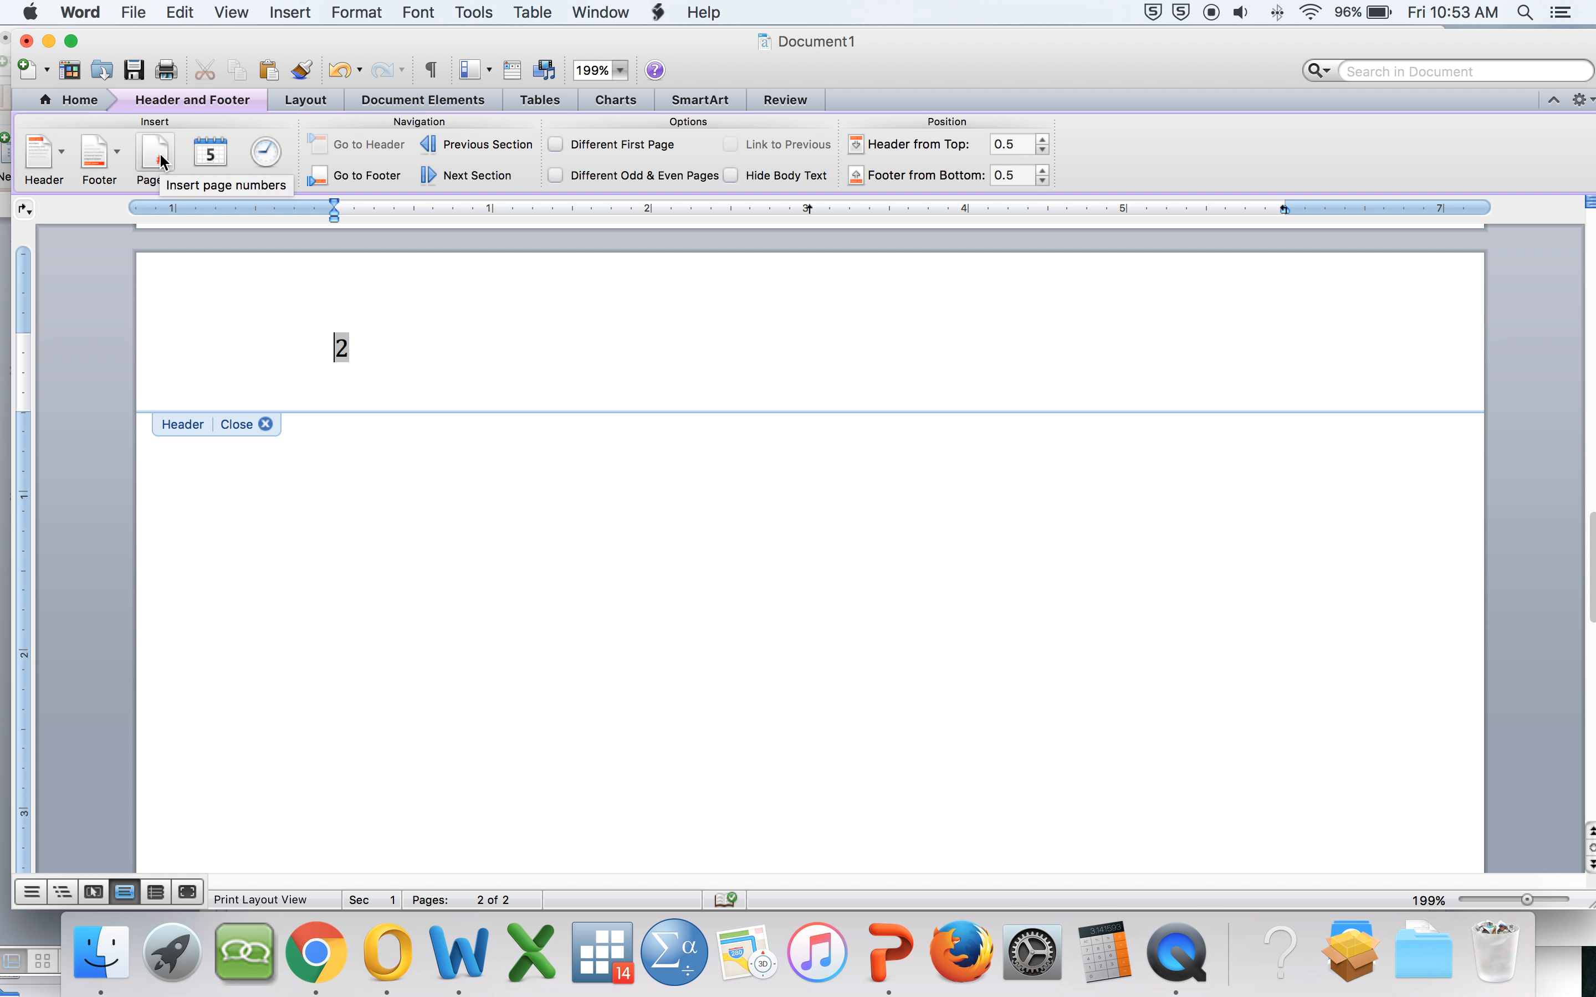
Step: Enter RUNNING HEAD TUTORIAL in the header before the page number, tab the number to the right edge, and close the header
type("RUNNING HEAD TUTORIAL")
key("Tab")
key("Tab")
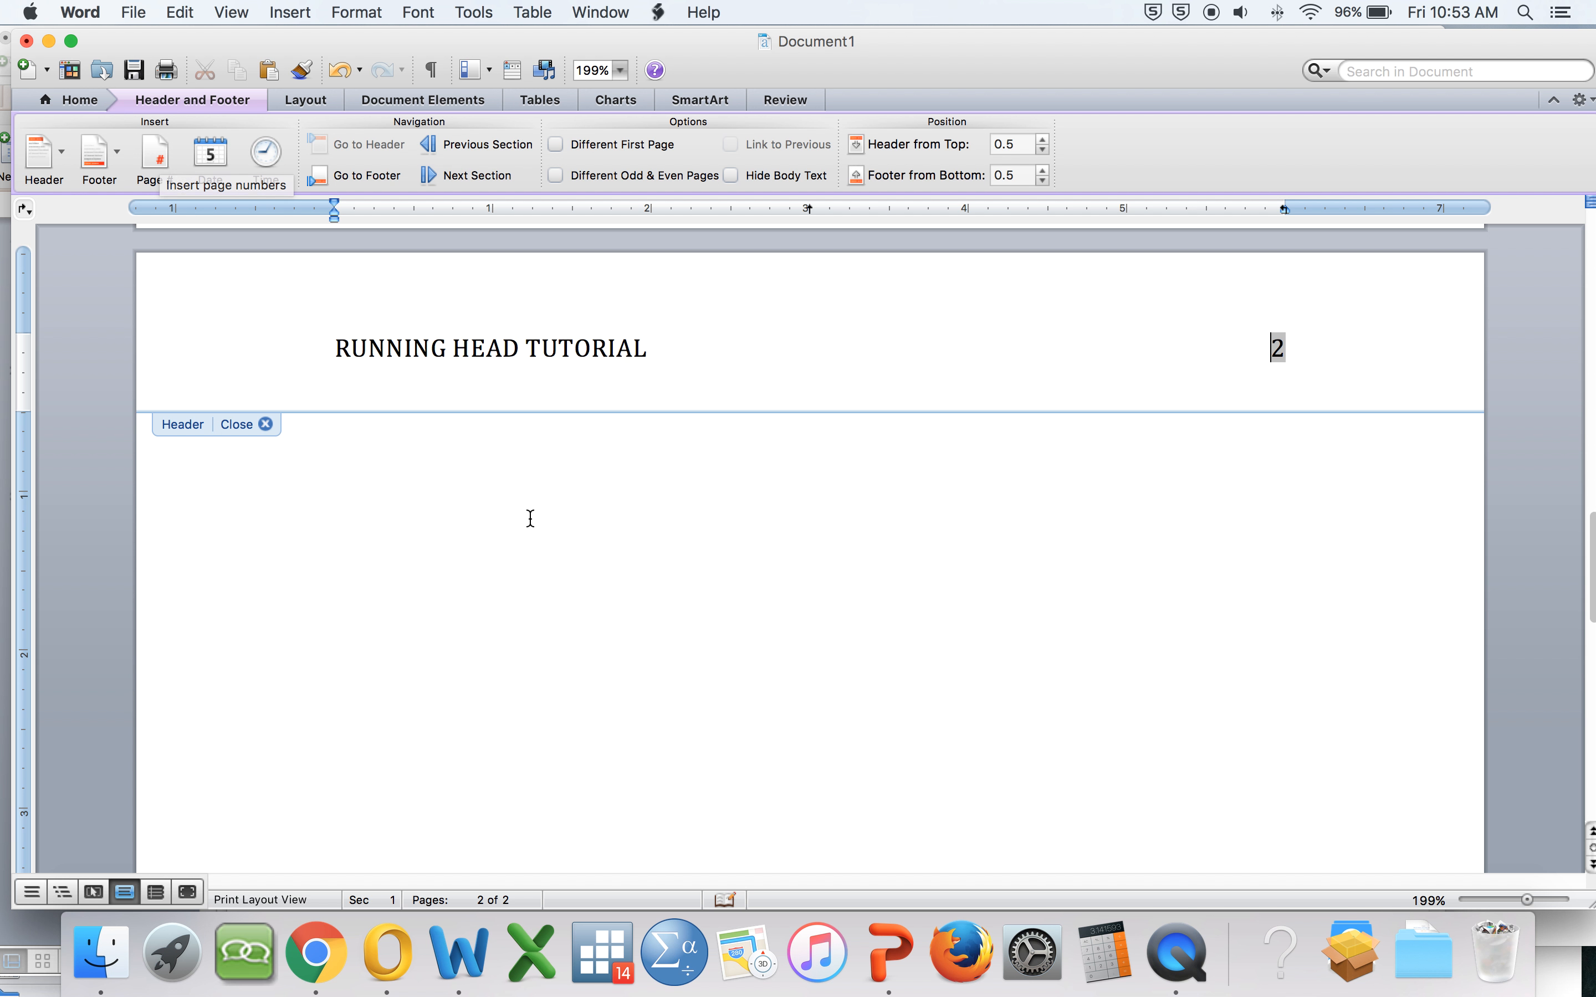
double_click(637, 571)
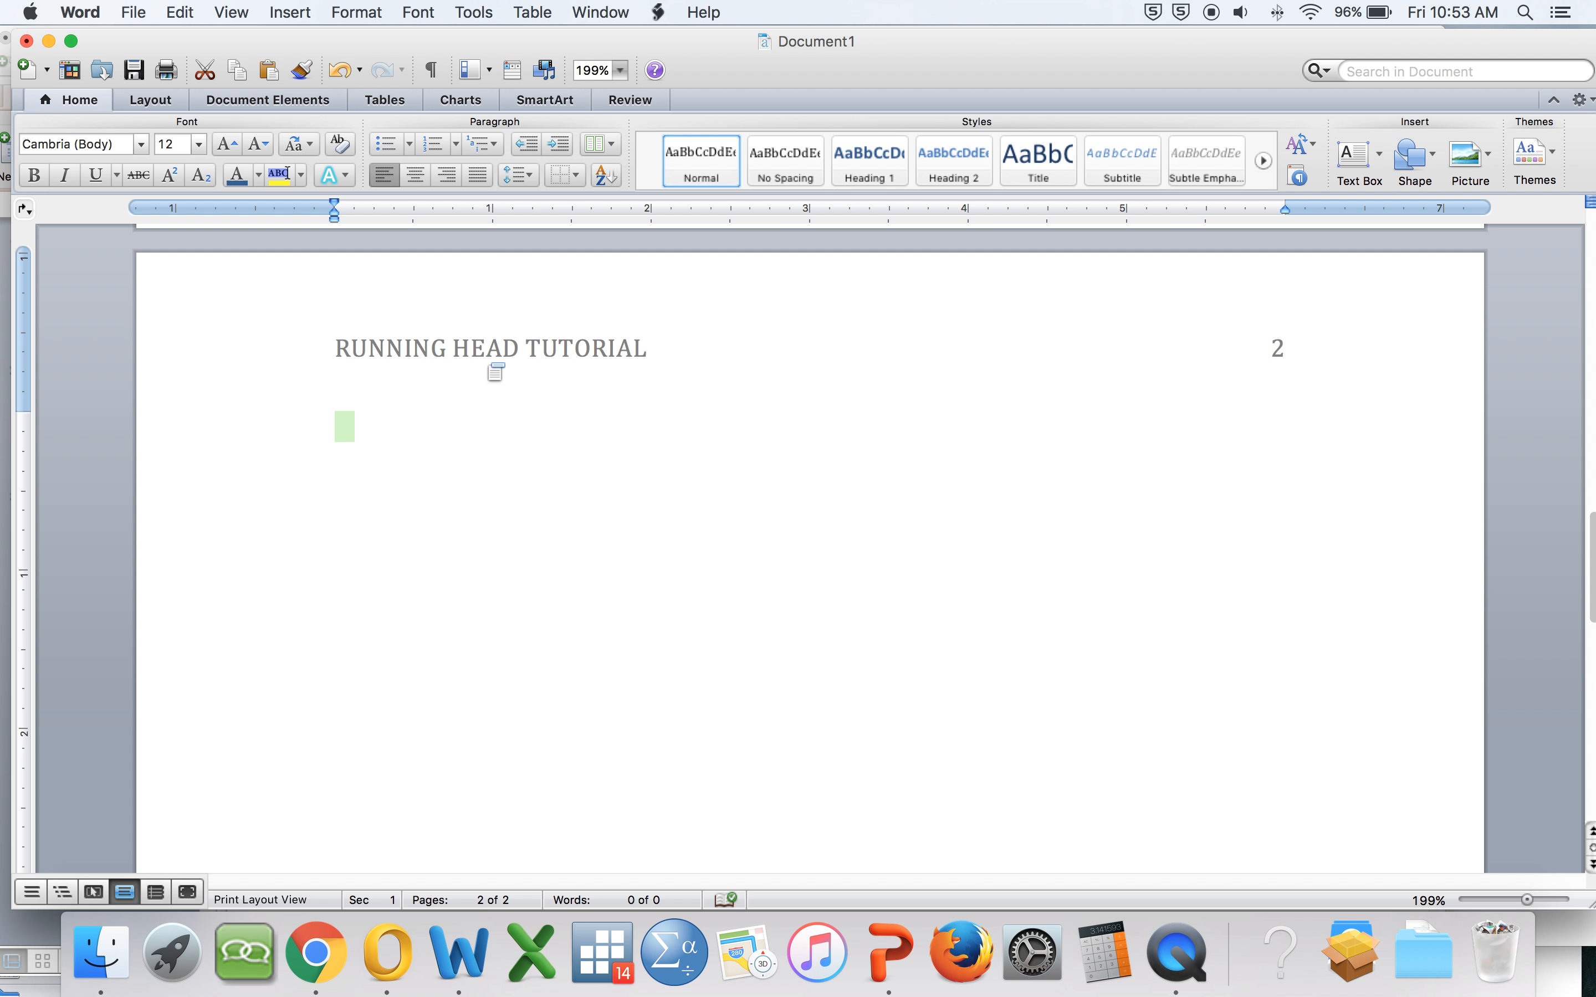
Step: Open the first page's header and enable a different first page header
scroll(496, 373, "up", 15)
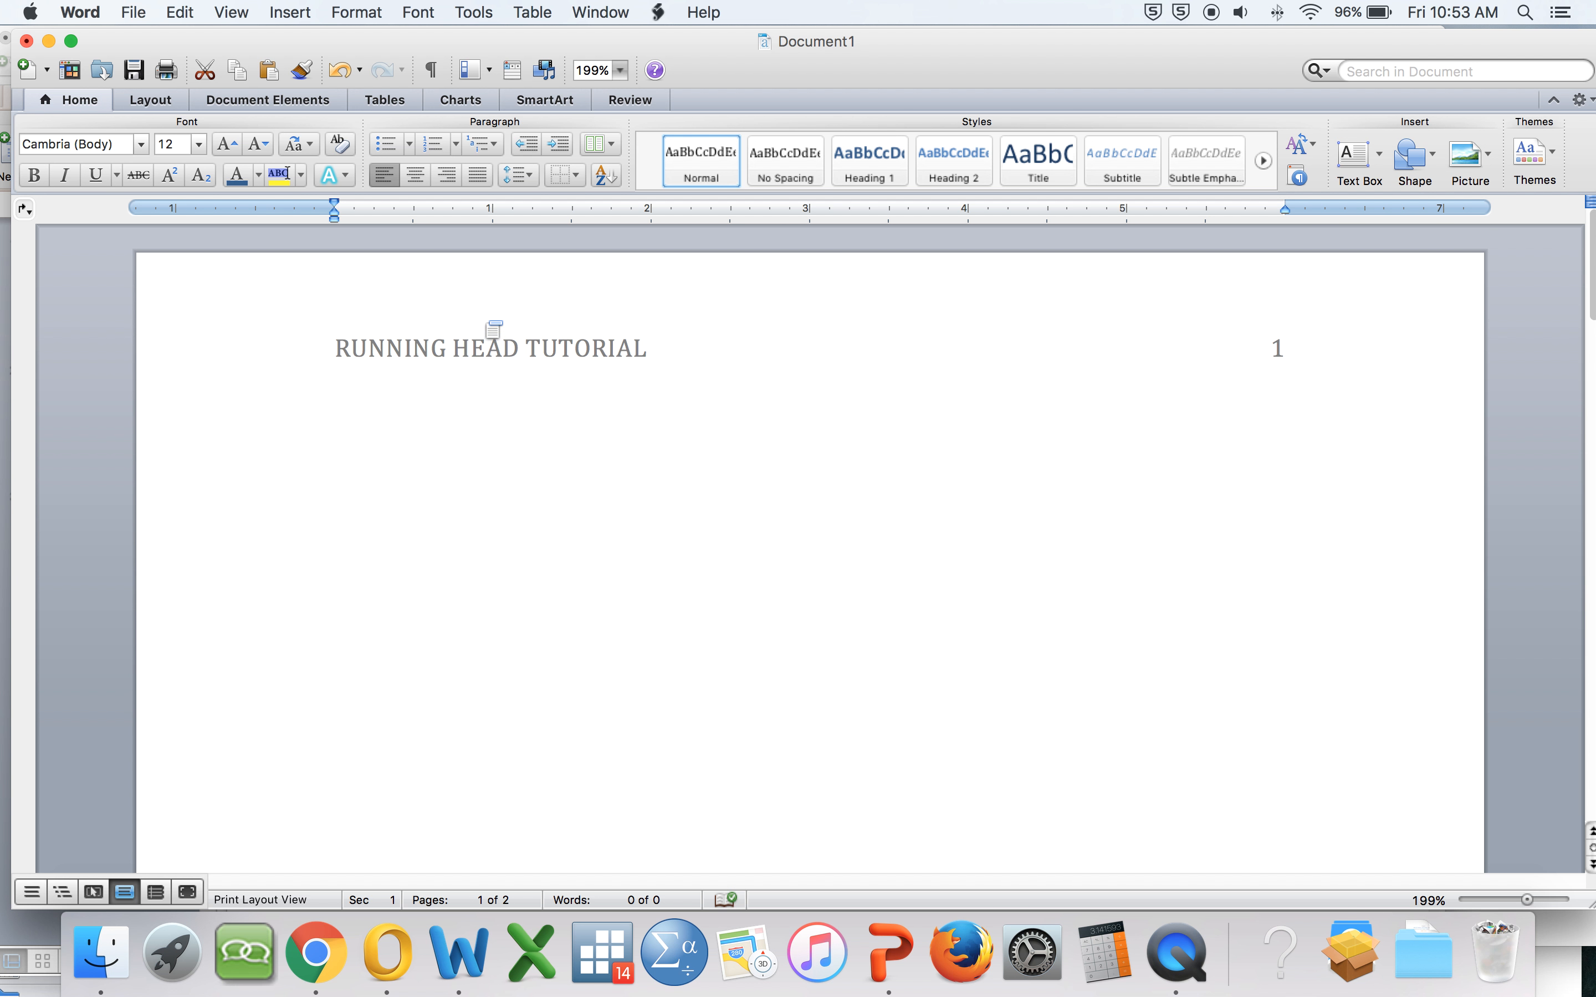
double_click(482, 306)
left_click(650, 339)
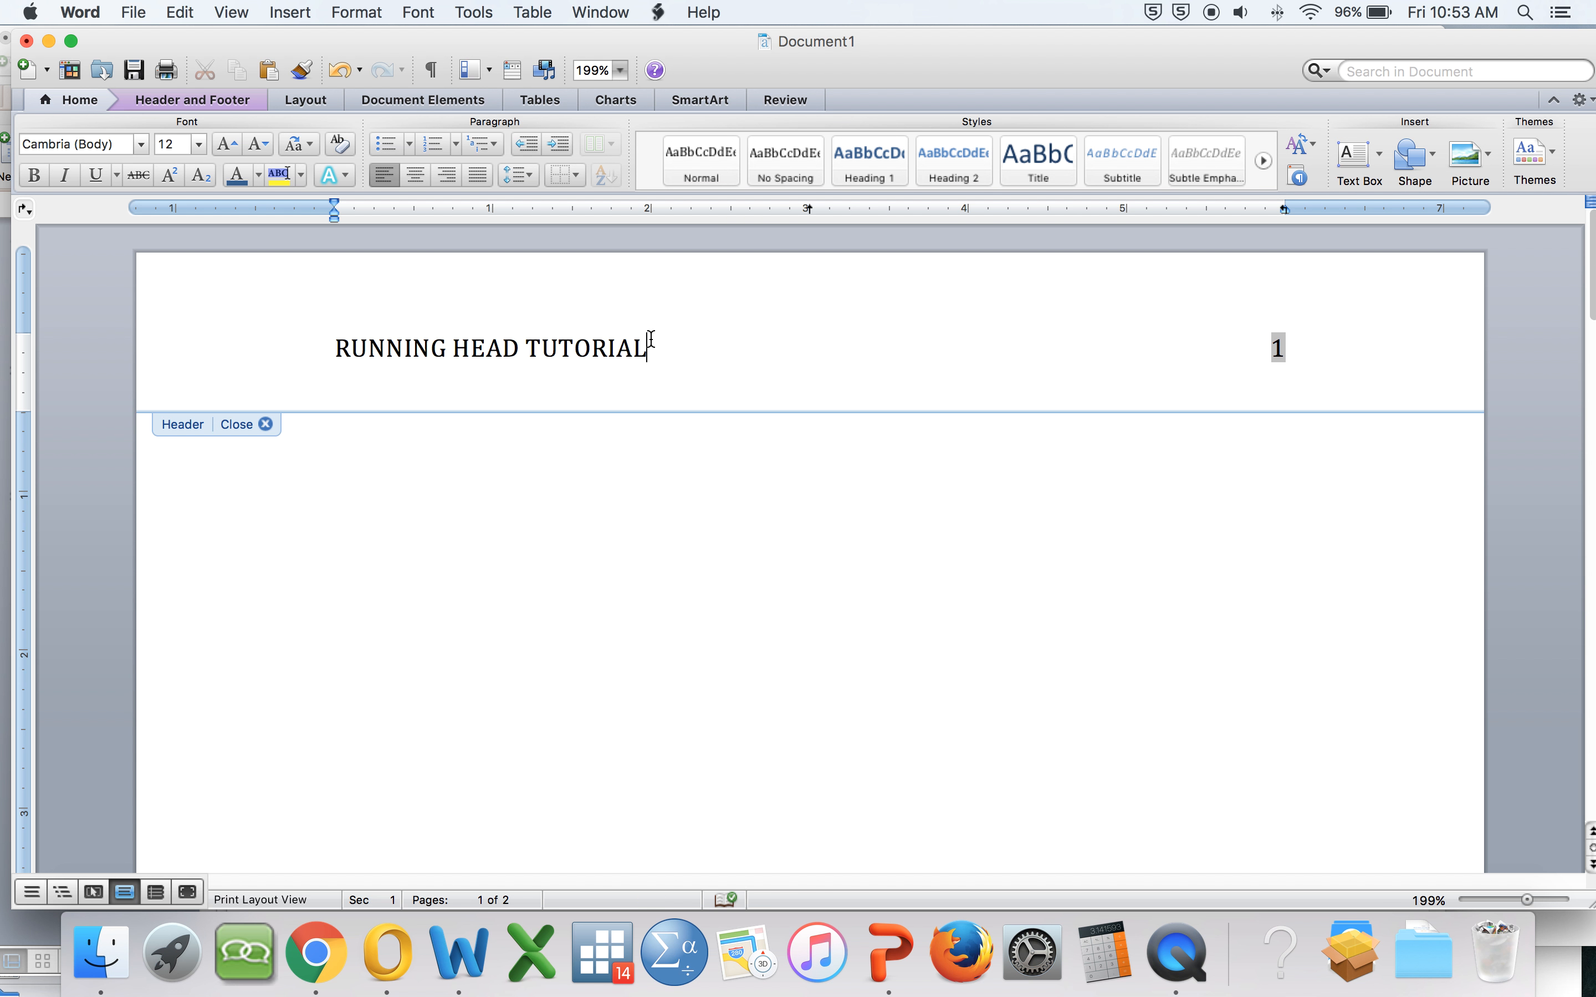
left_click(189, 102)
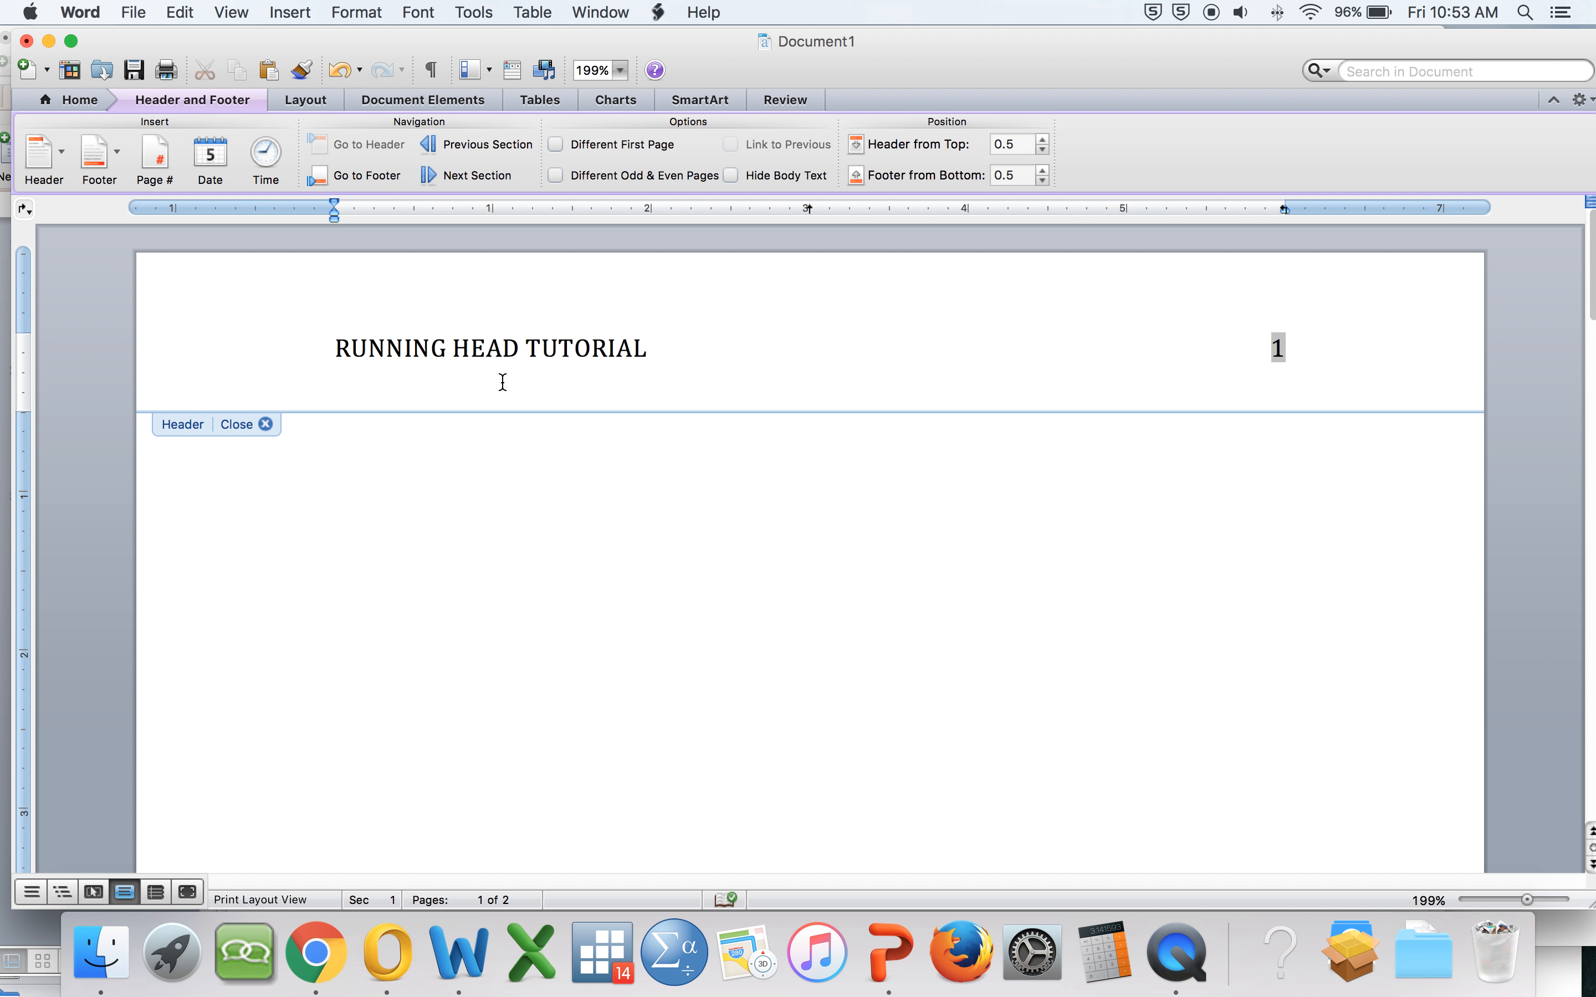
left_click(556, 144)
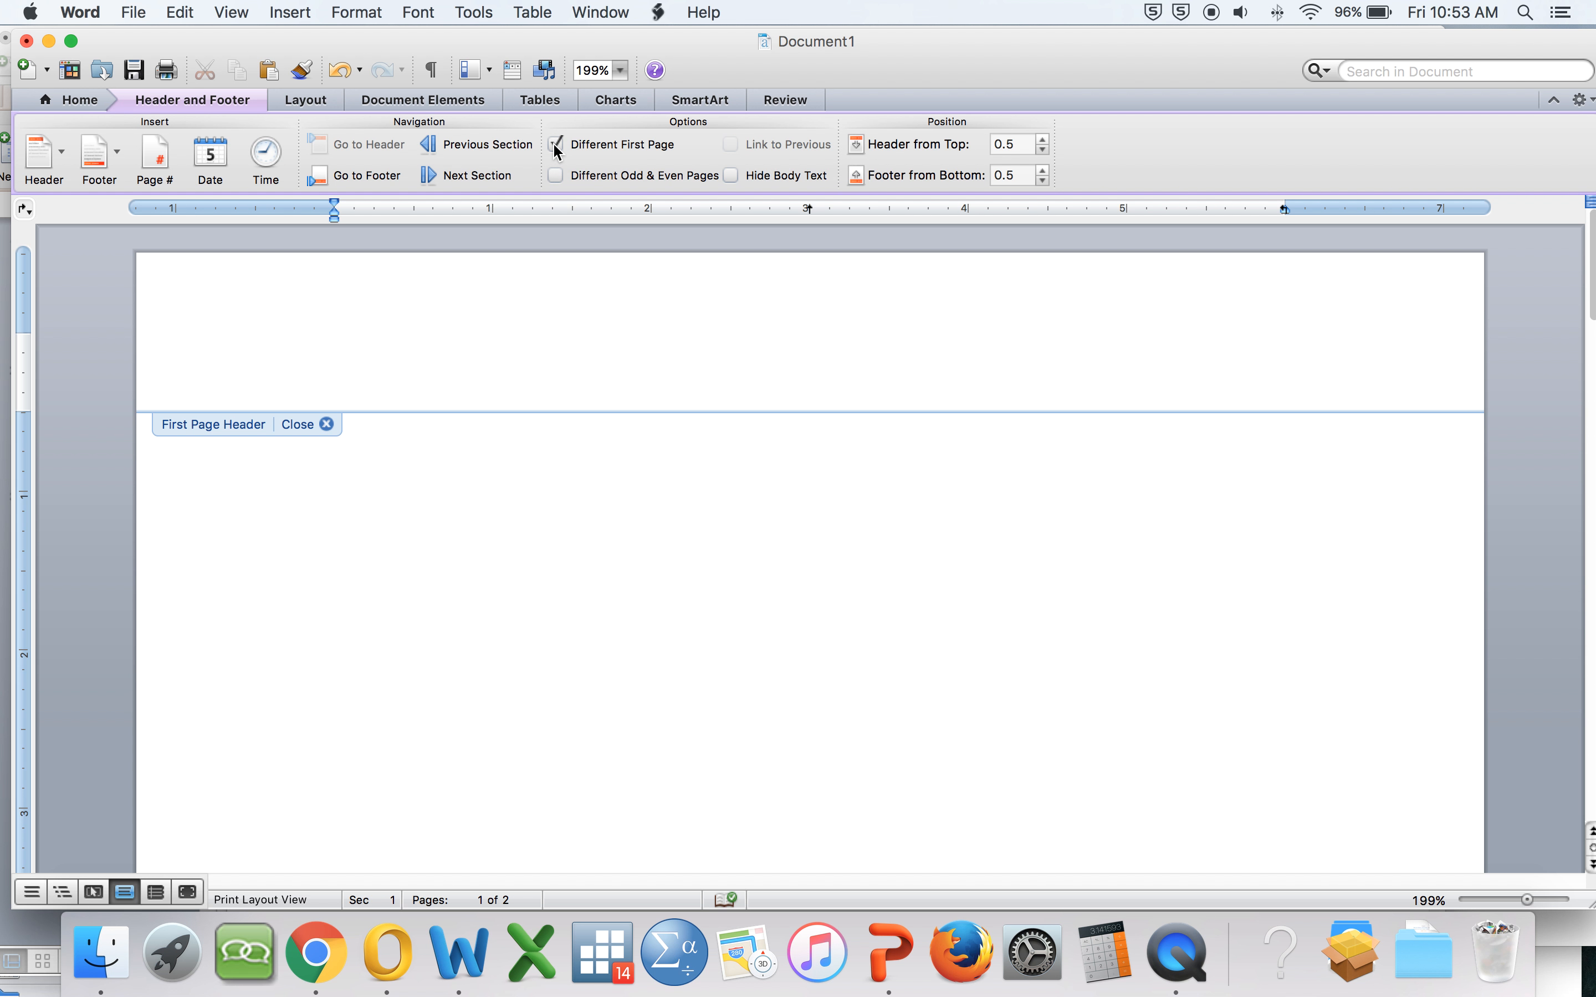
Step: Insert a page number in the first-page header, enter Running head: RUNNING HEAD TUTORIAL before it, and tab the number right
left_click(165, 164)
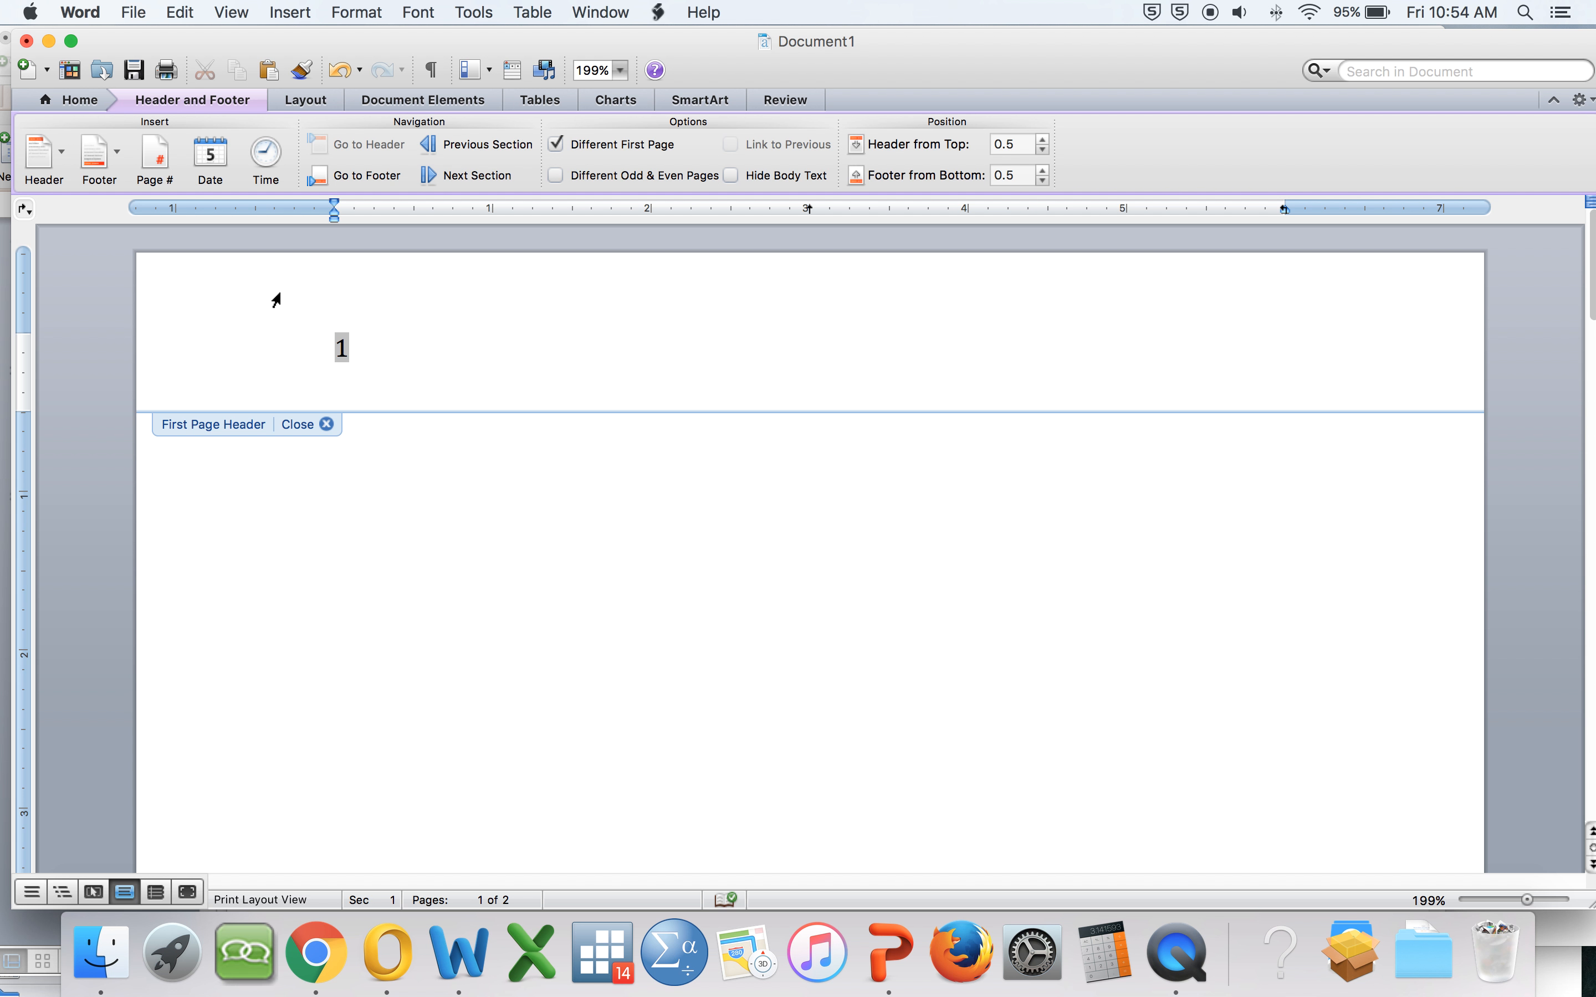
type("Running hea")
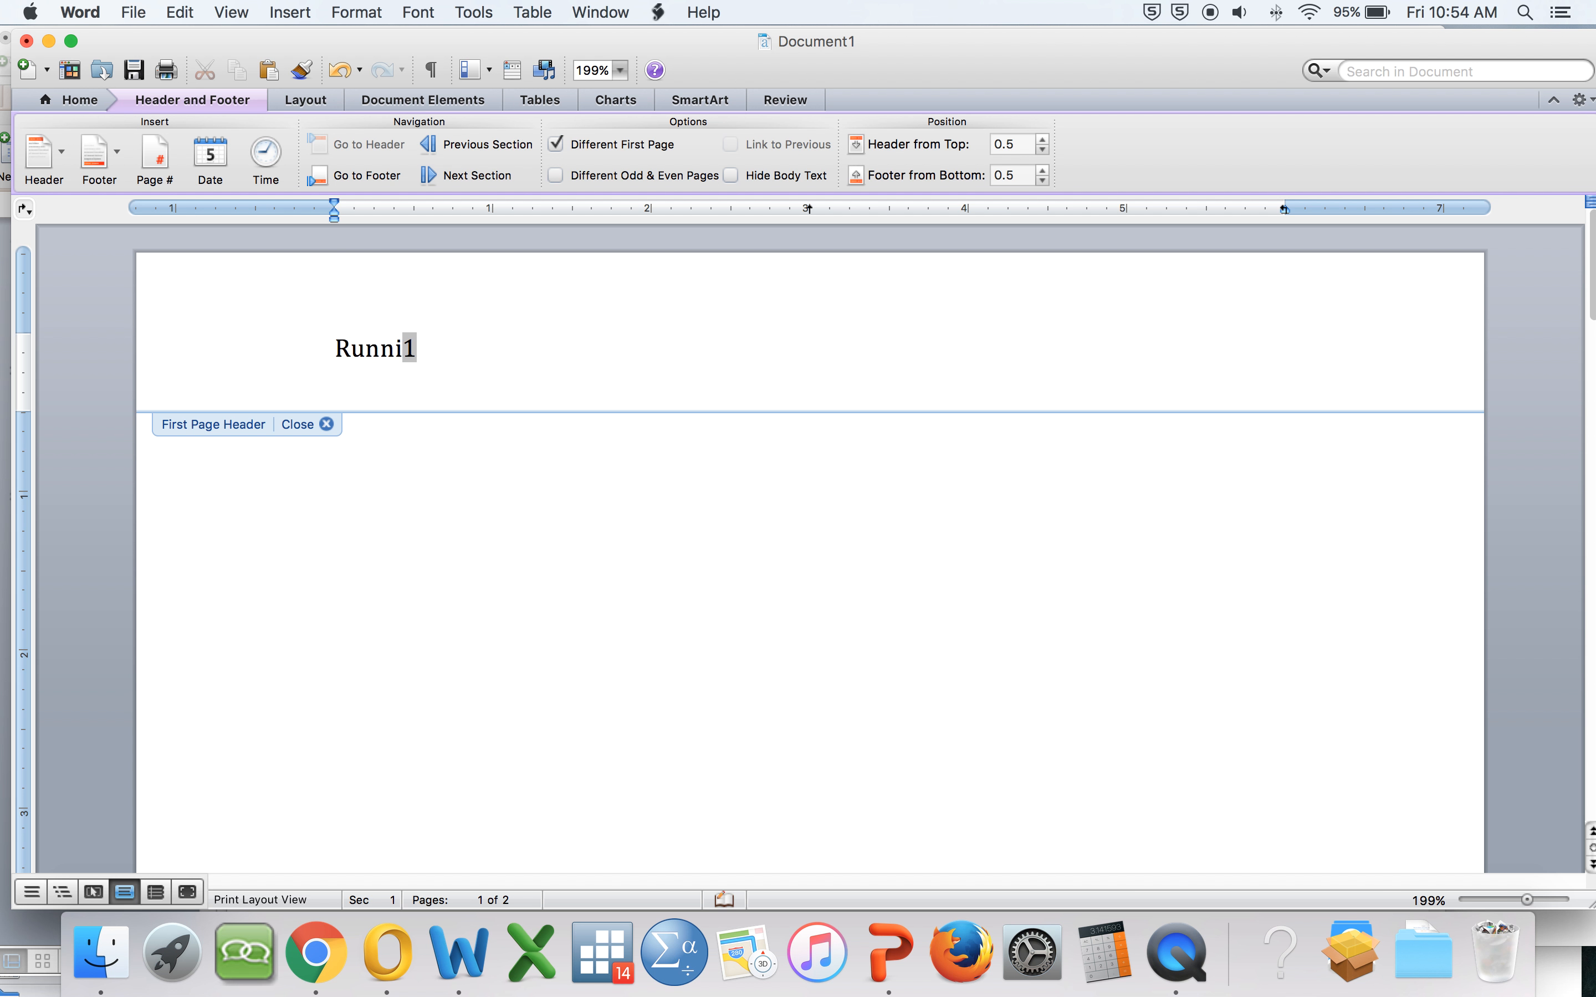
type("d:  ")
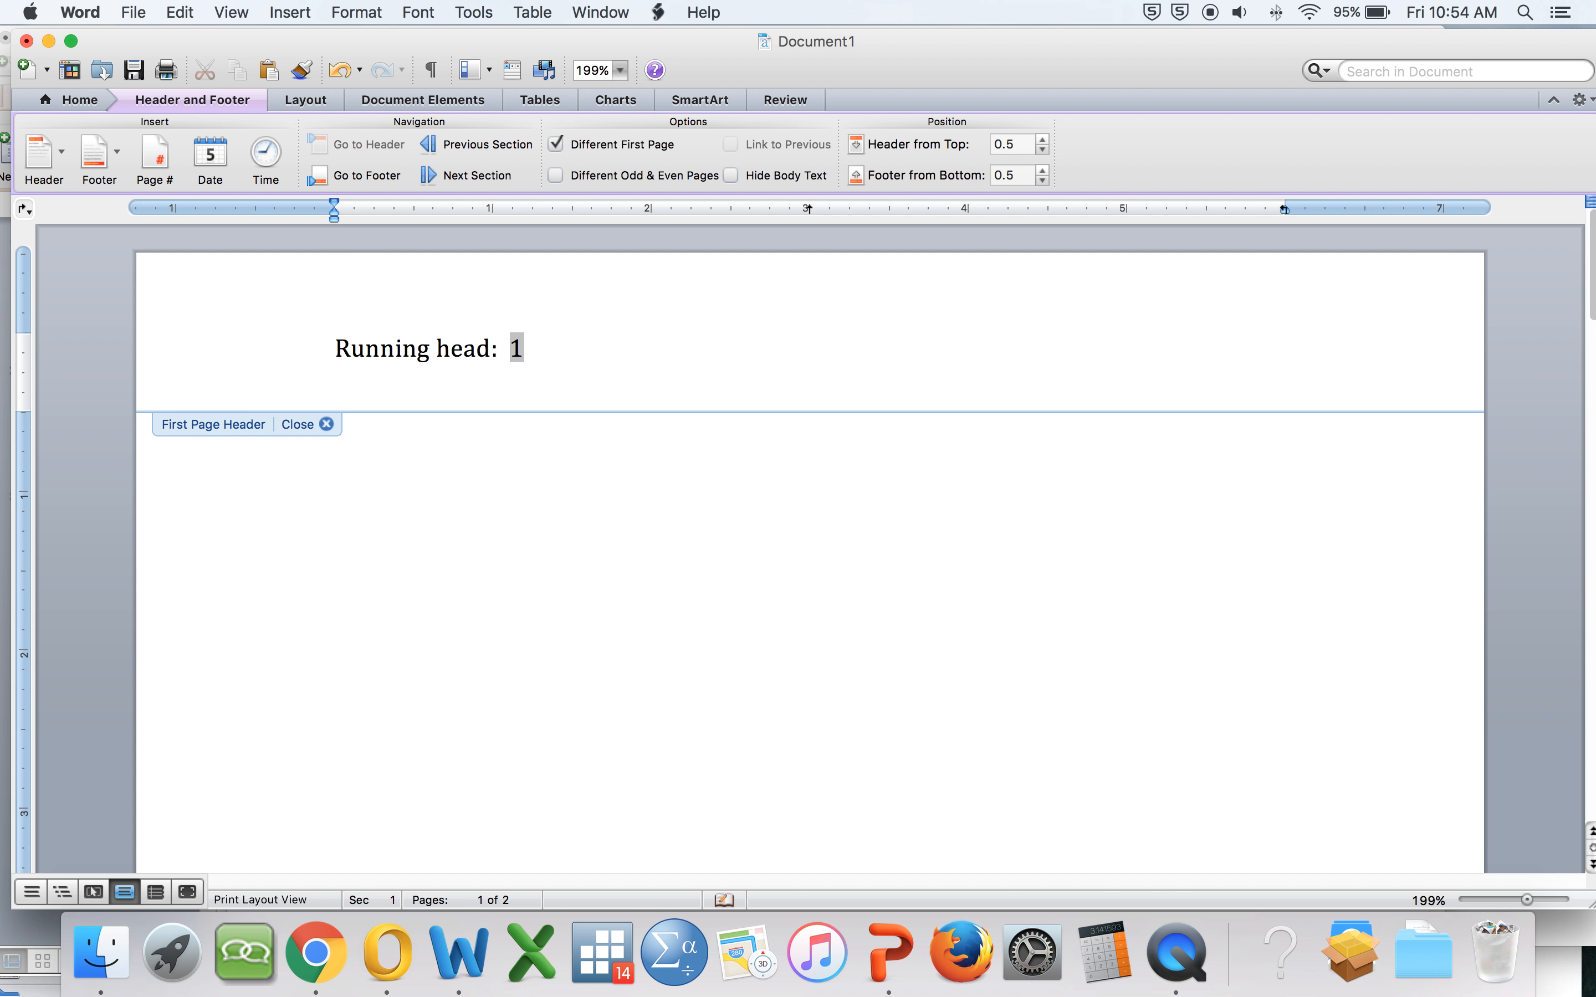
type("RUNNING HEAD ")
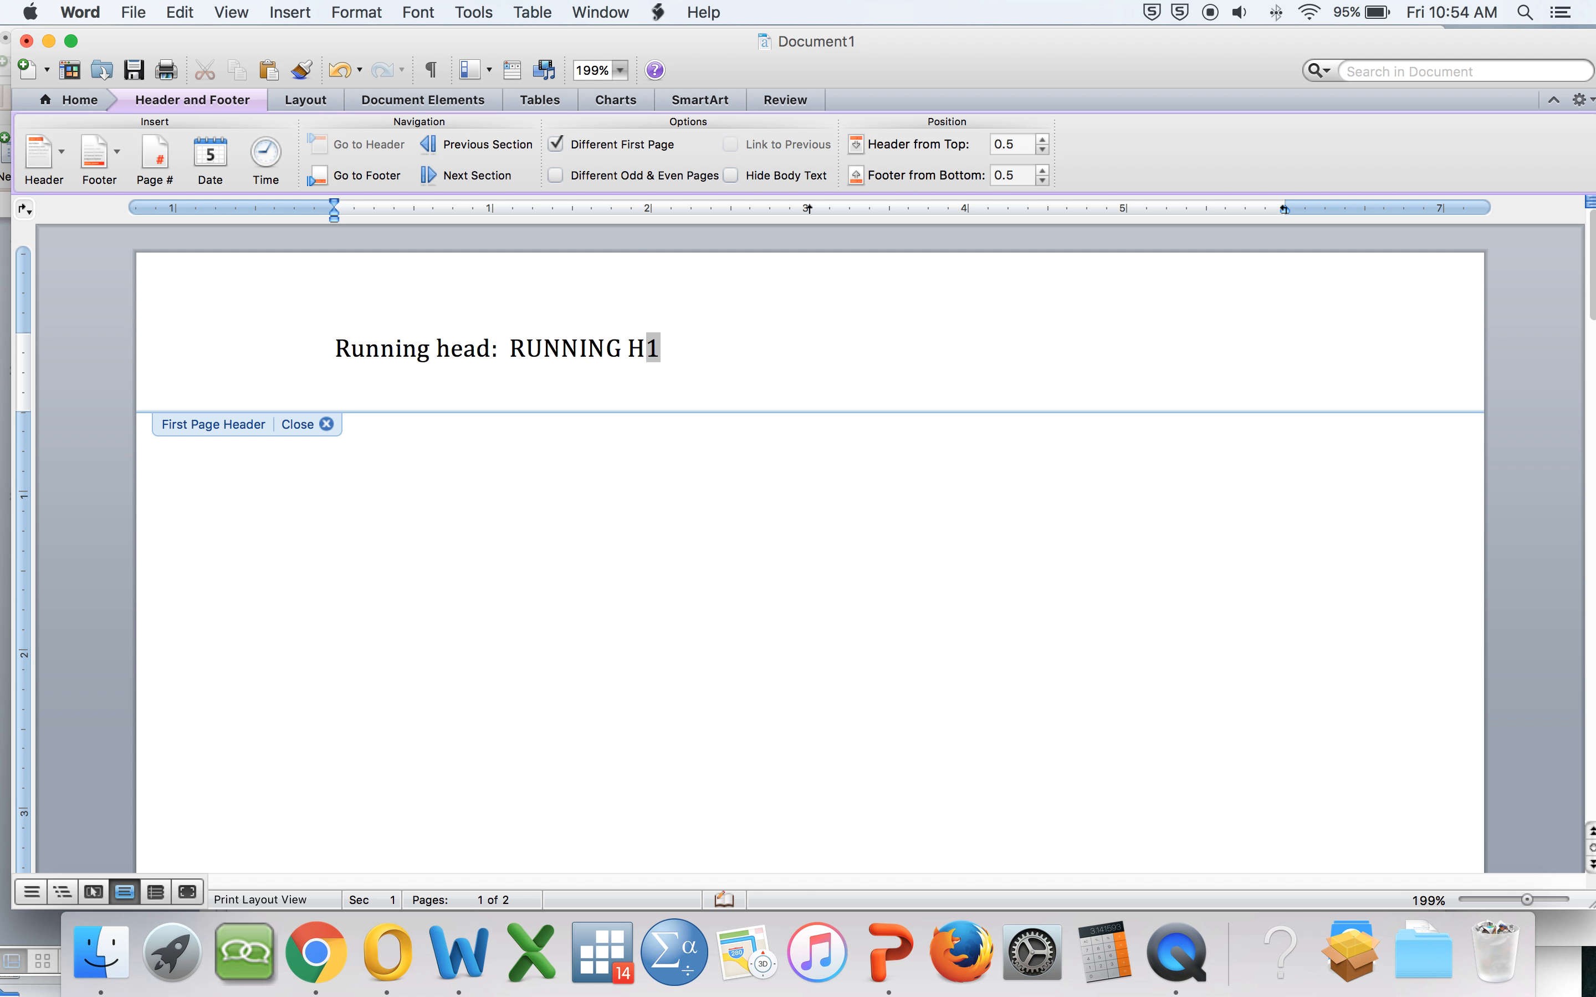
type("TUTORIAL")
key("Tab")
double_click(646, 571)
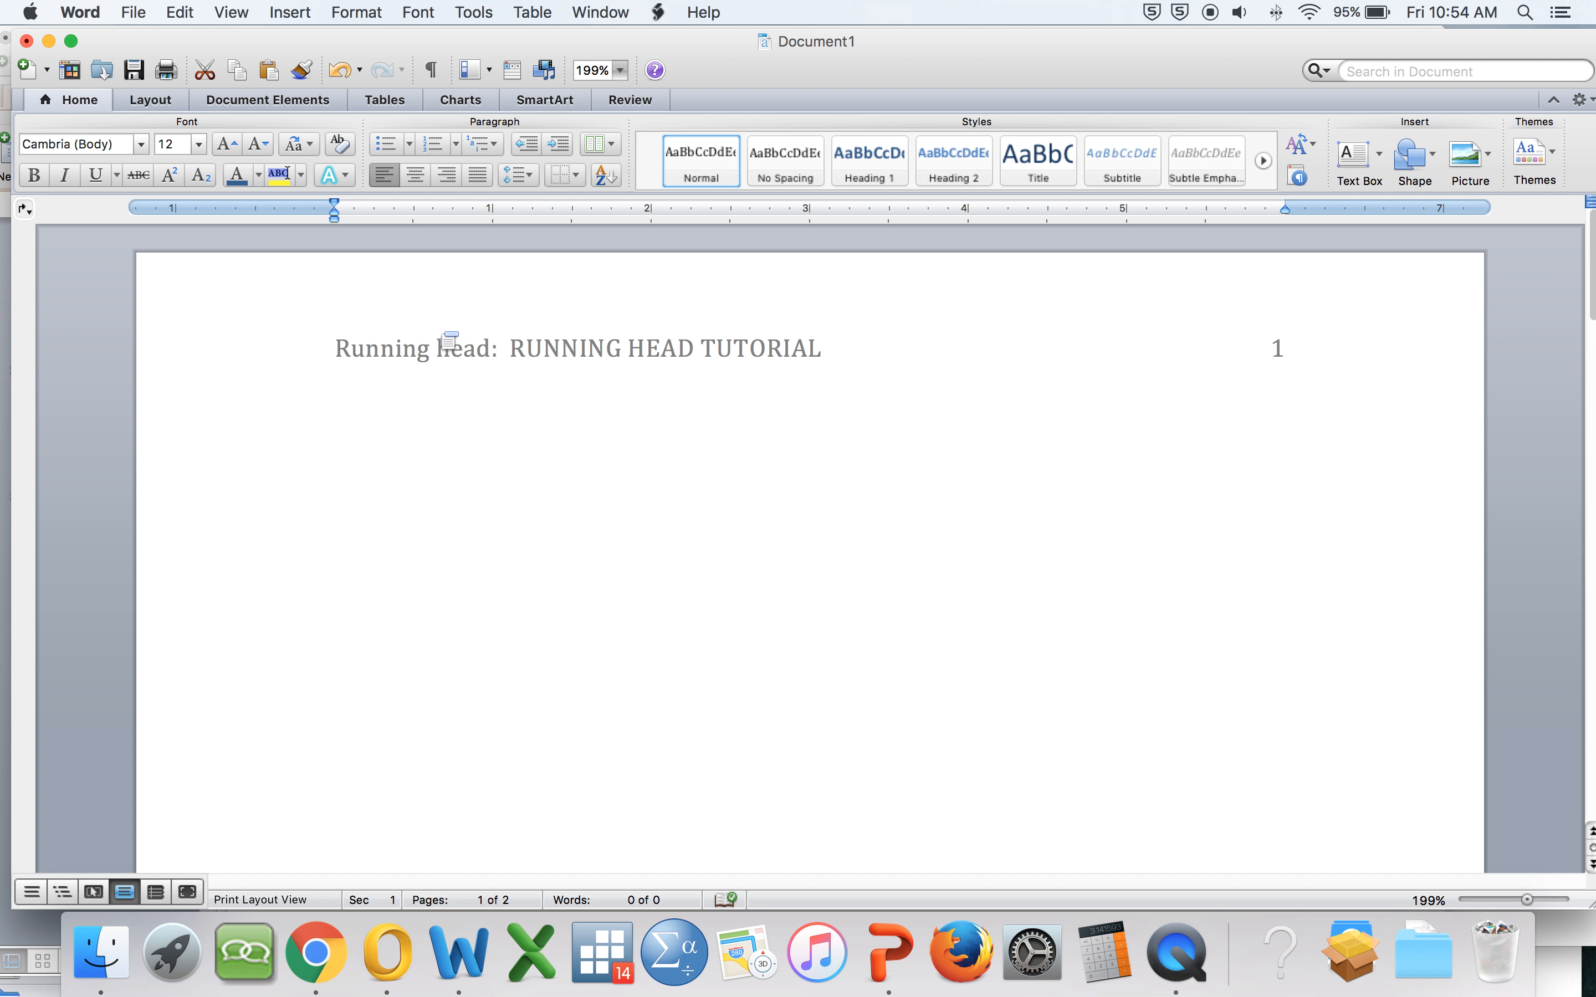
Step: Select all of the body text and set its font to Times New Roman
scroll(916, 545, "down", 3)
scroll(916, 545, "down", 5)
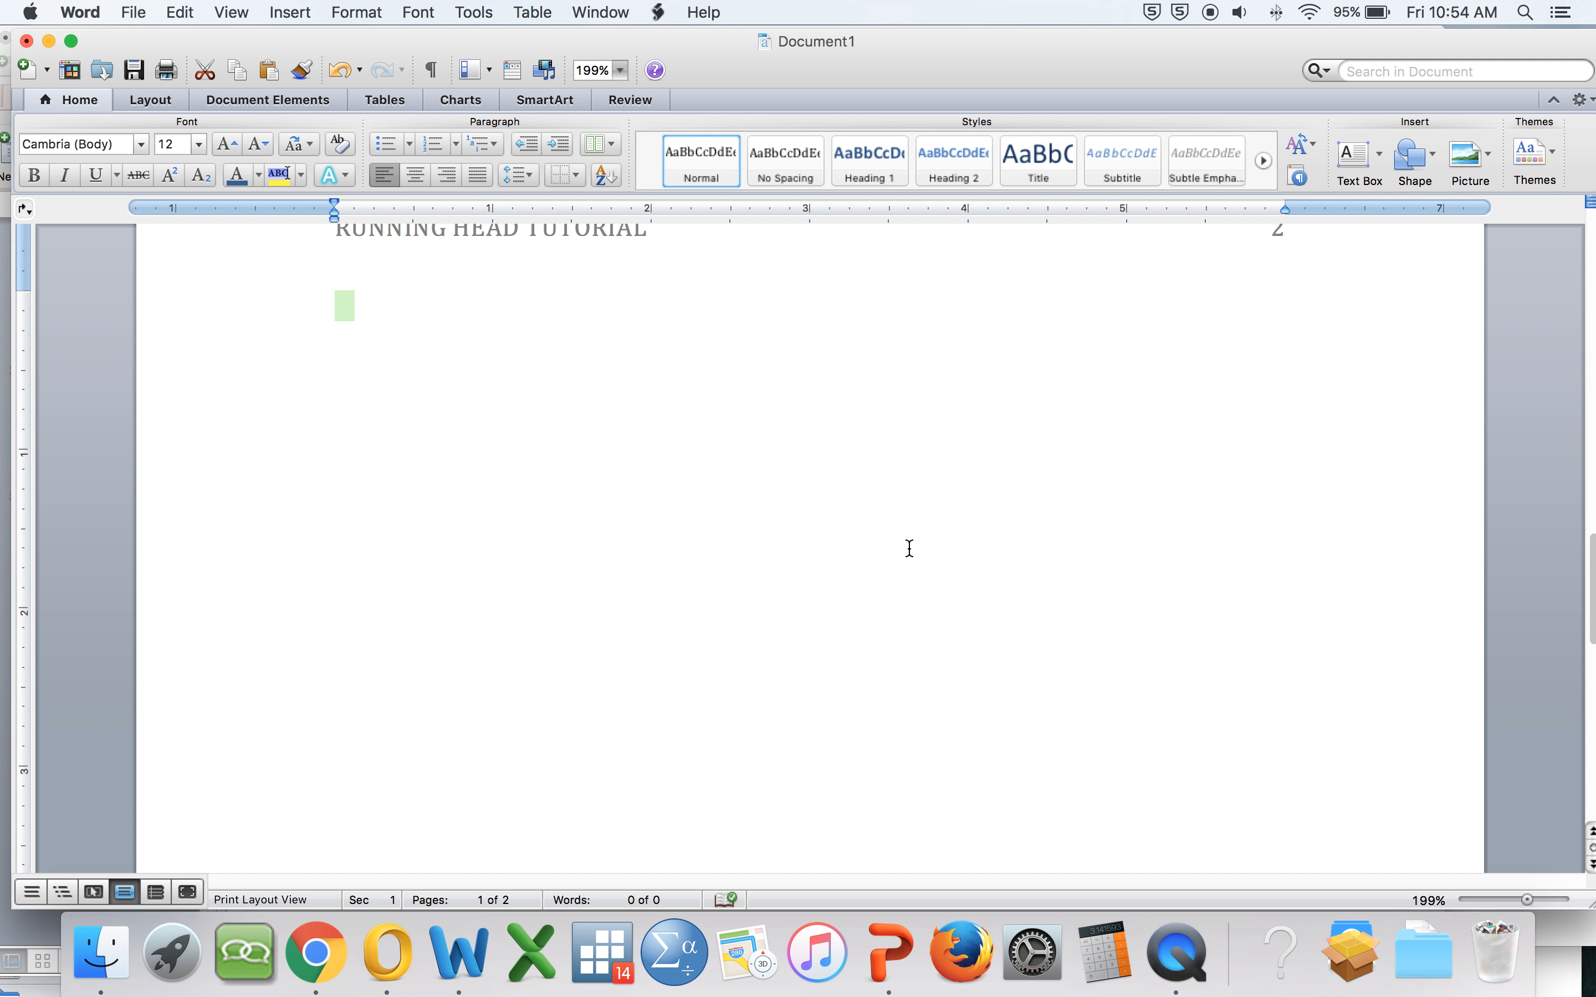
scroll(916, 544, "up", 2)
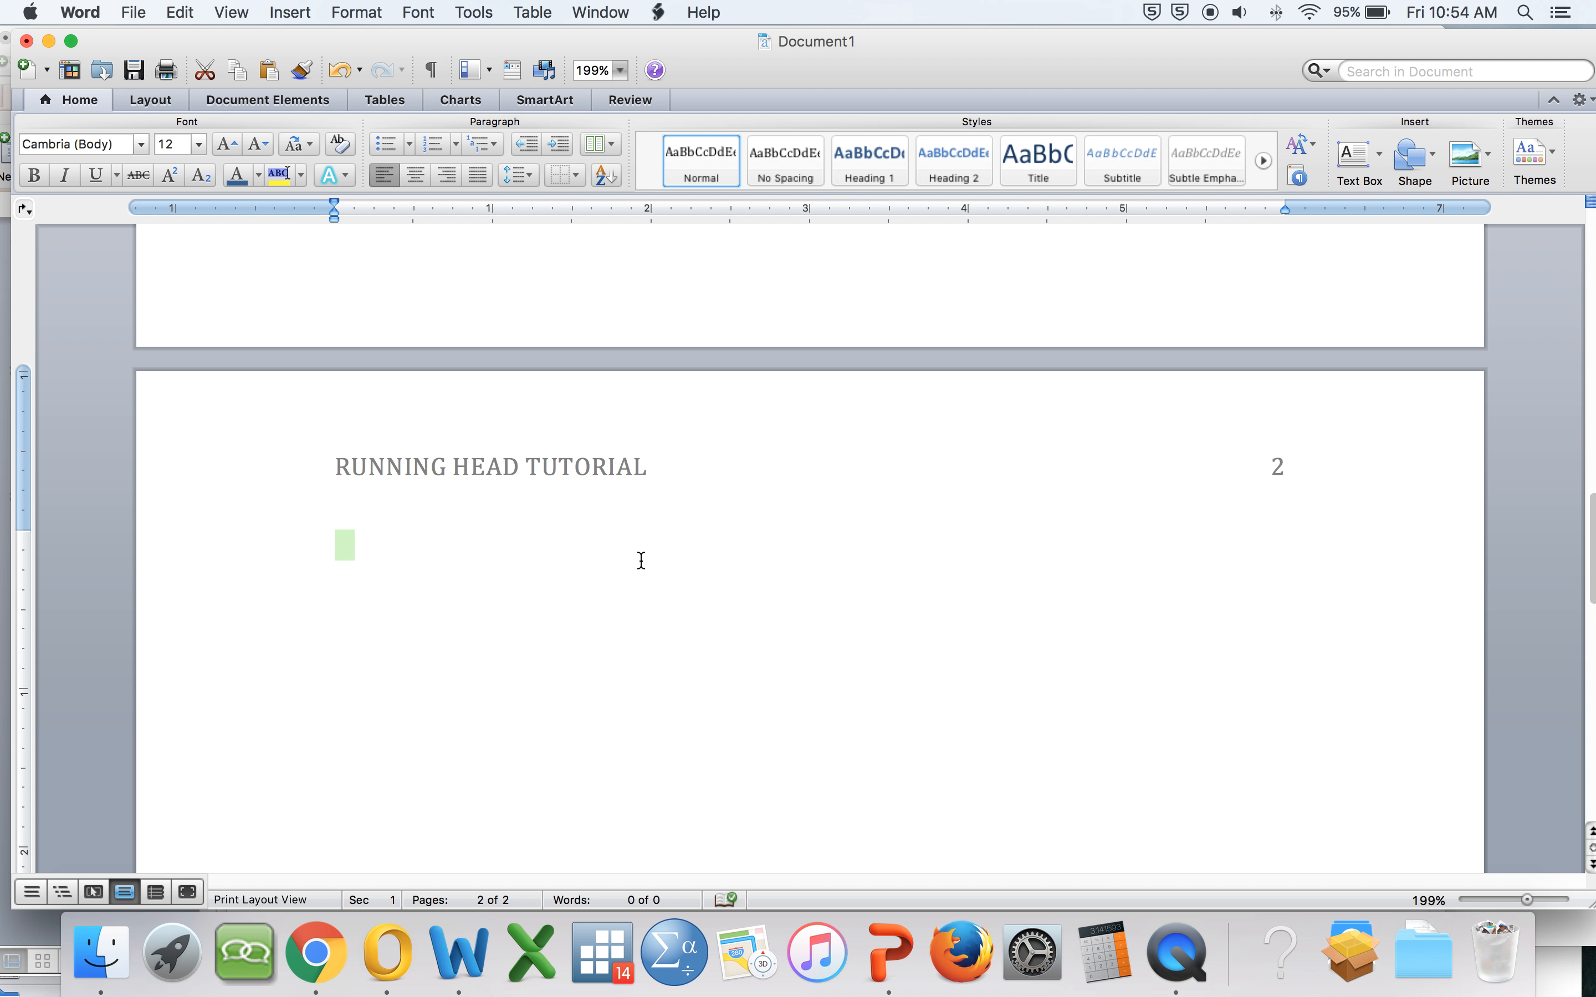
scroll(641, 560, "up", 5)
scroll(641, 560, "up", 3)
left_click(562, 534)
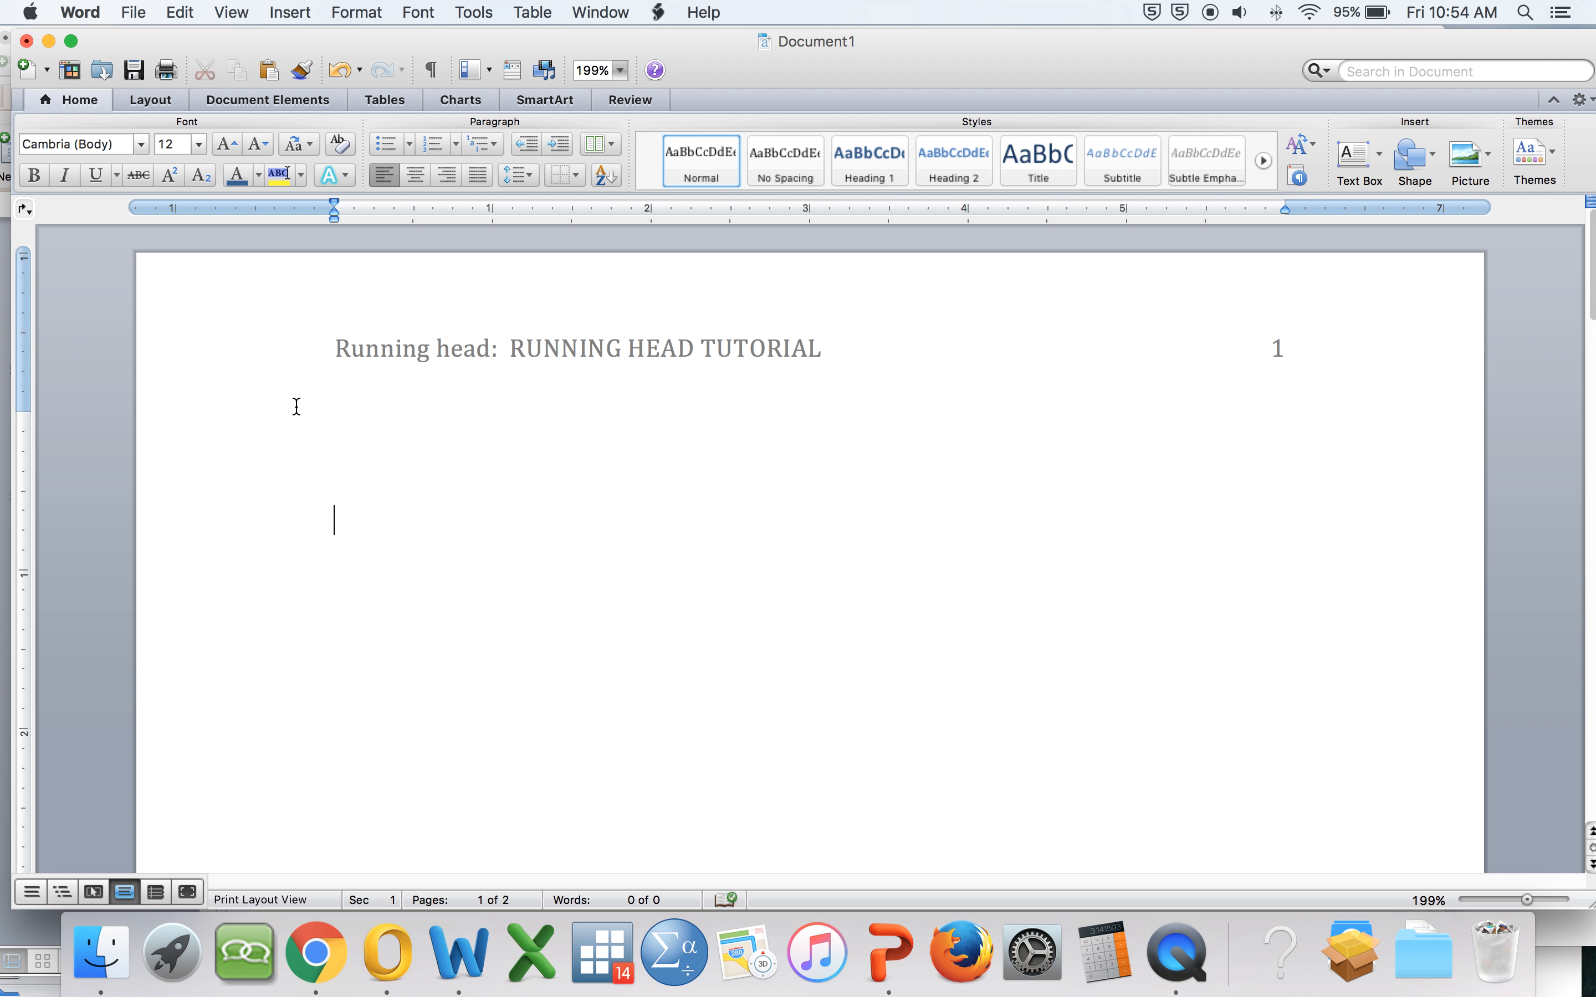
key("super+a")
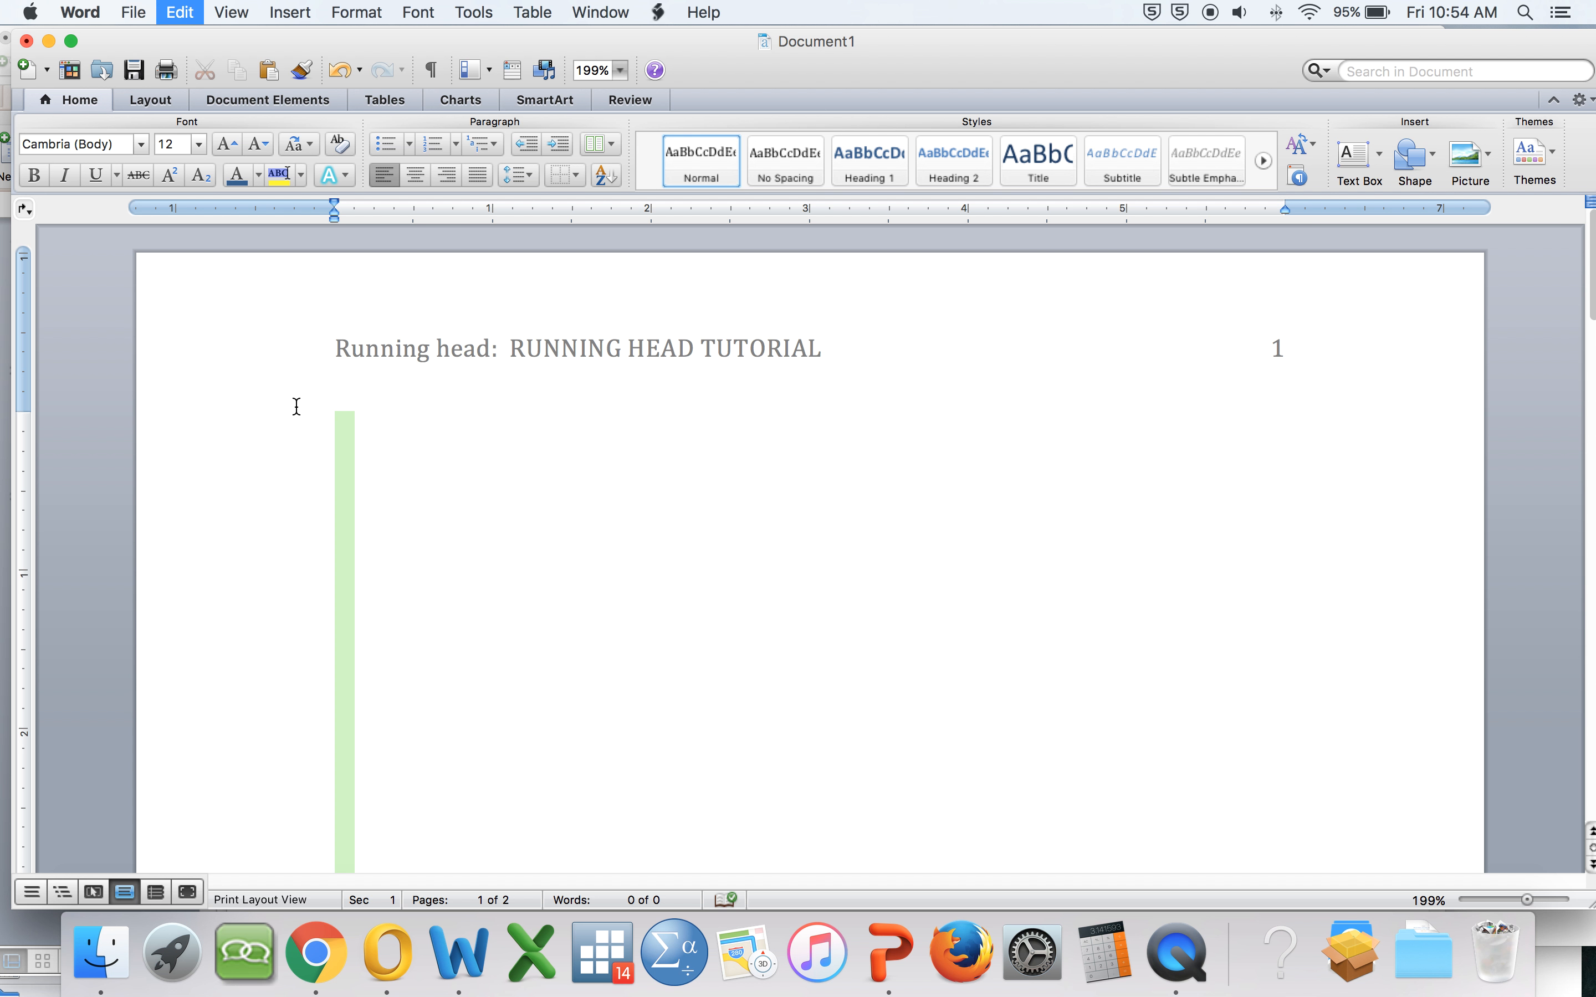
left_click(142, 144)
left_click(142, 144)
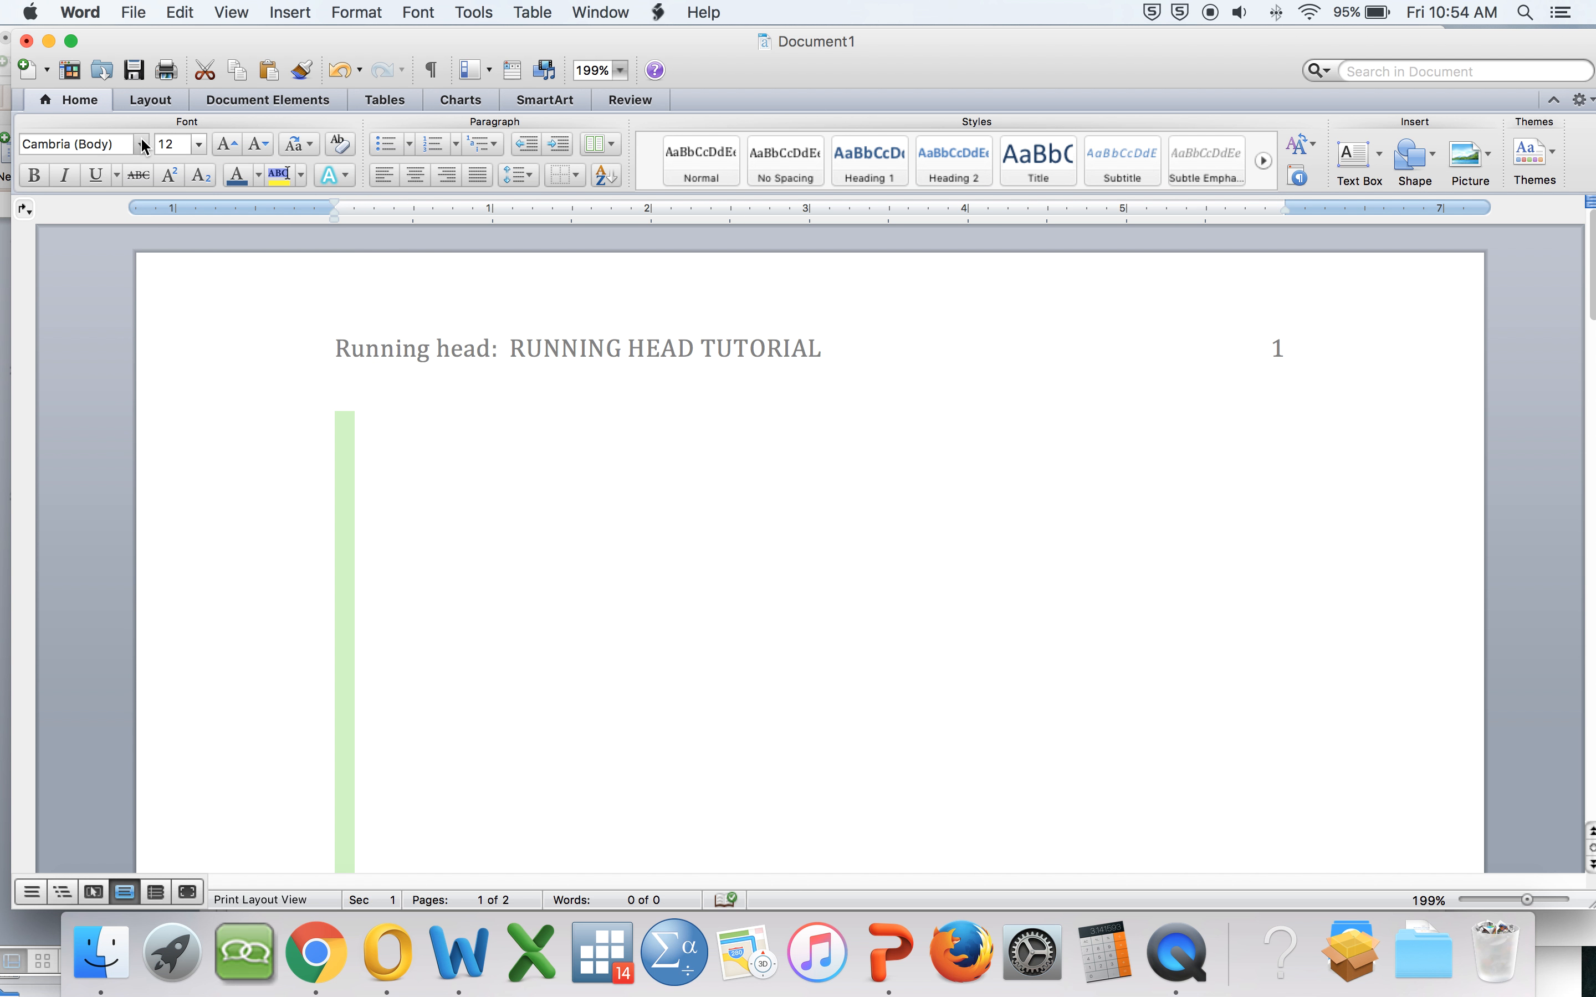
left_click_drag(142, 144, 176, 896)
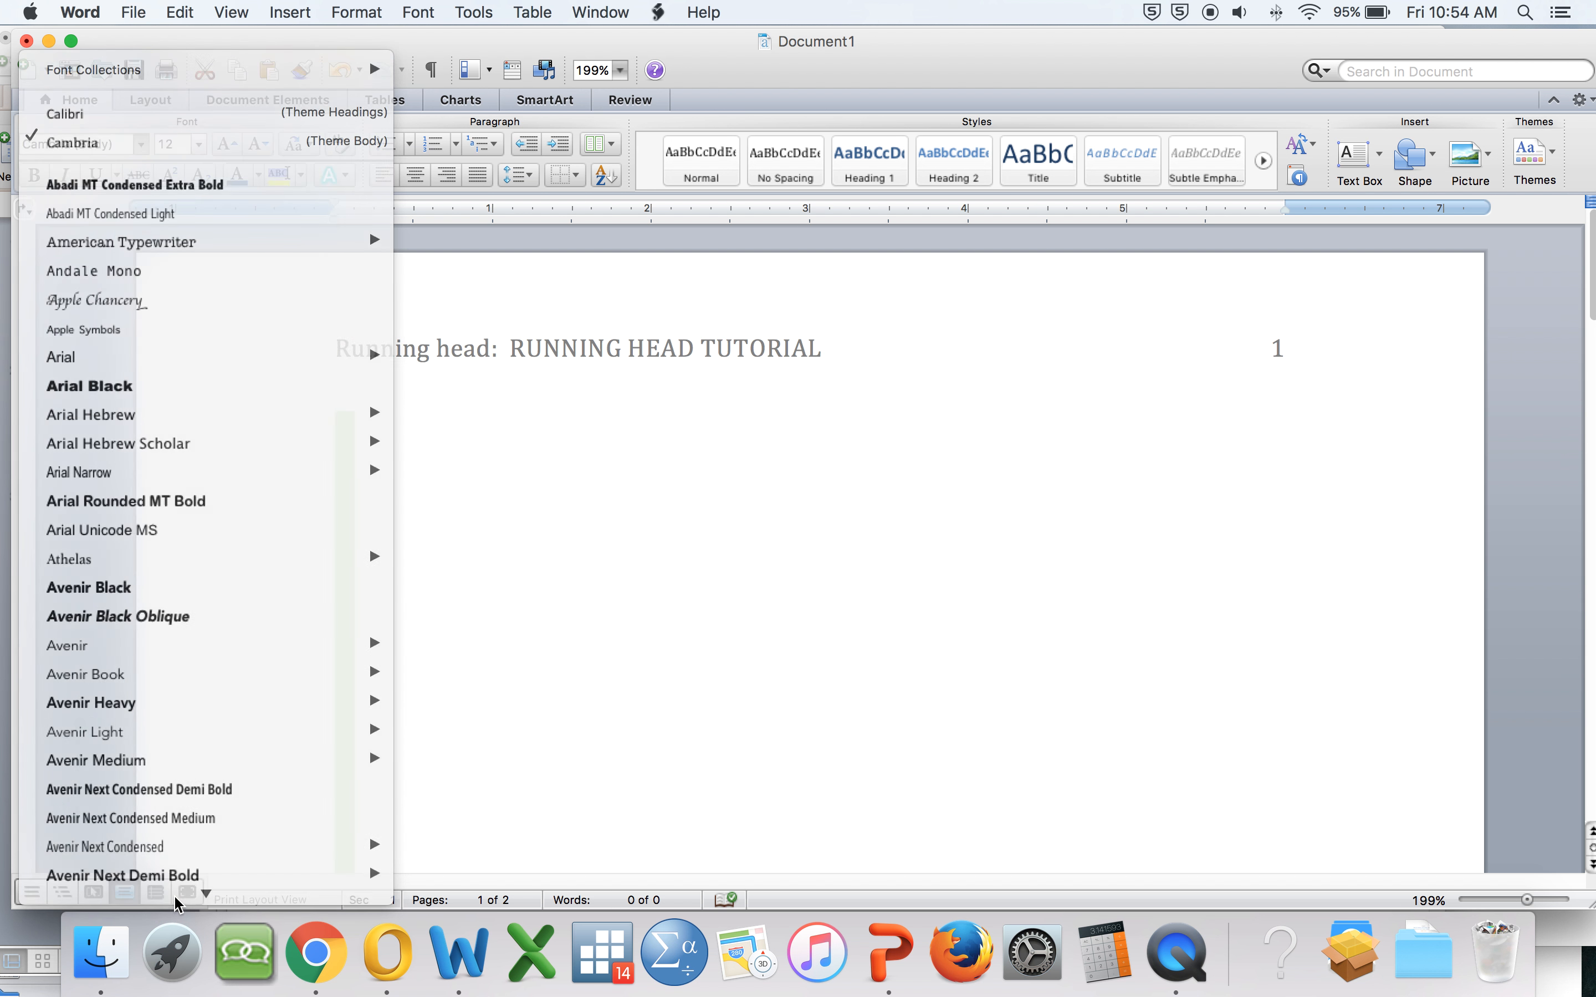
left_click(143, 144)
scroll(173, 447, "down", 20)
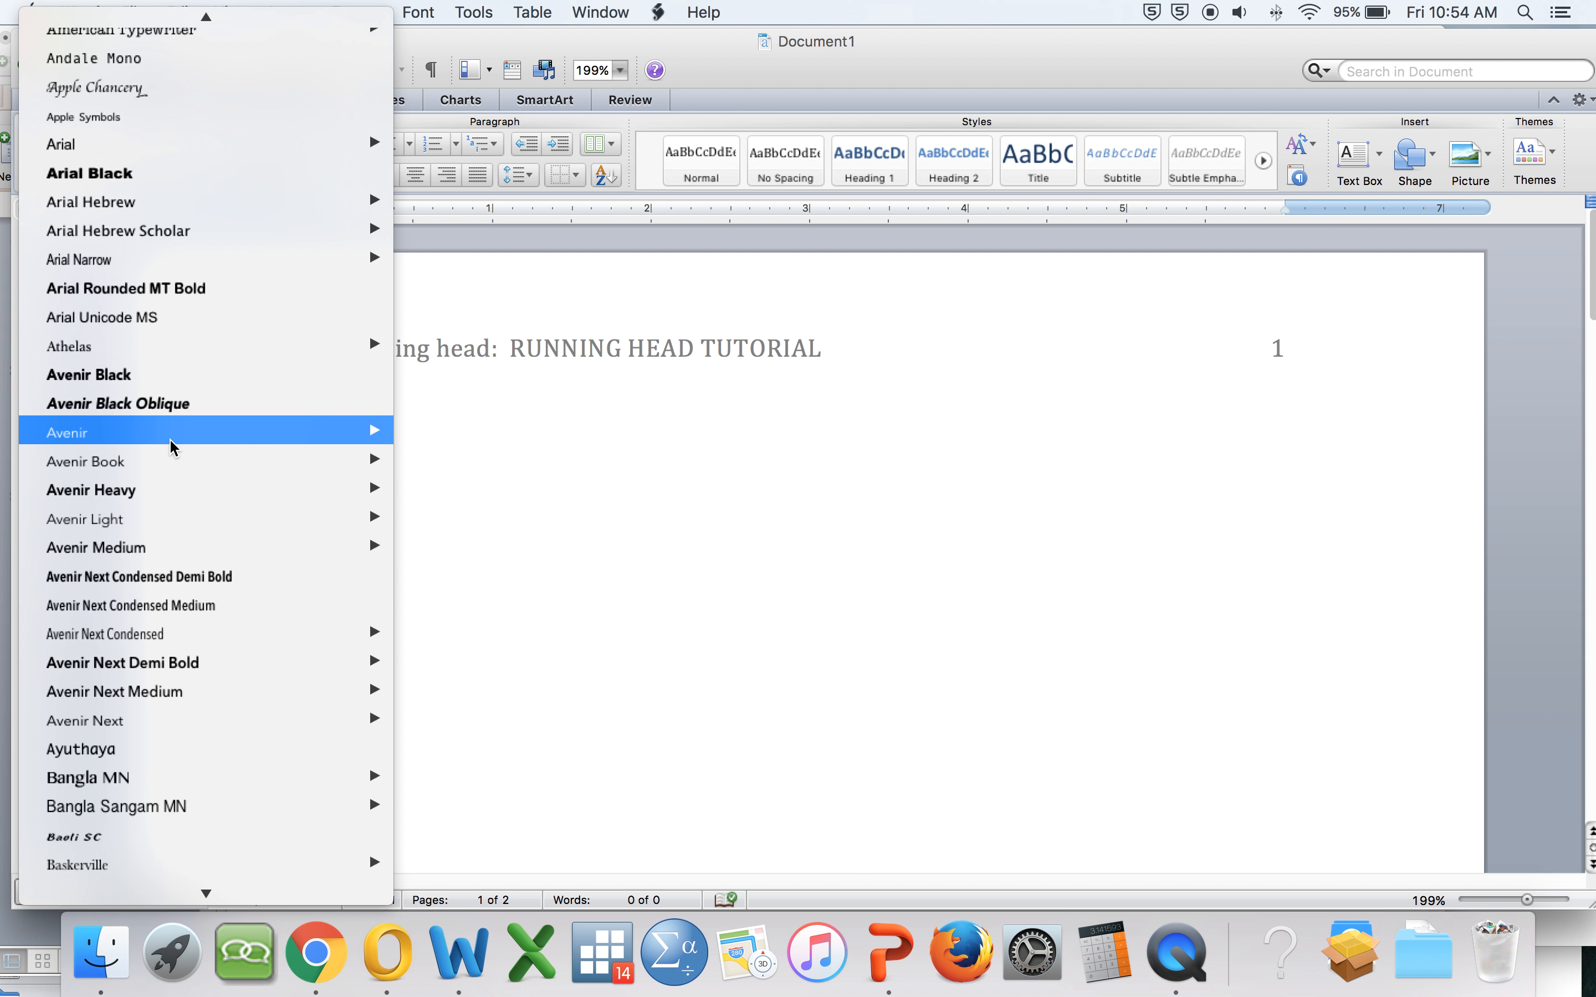
scroll(173, 447, "down", 20)
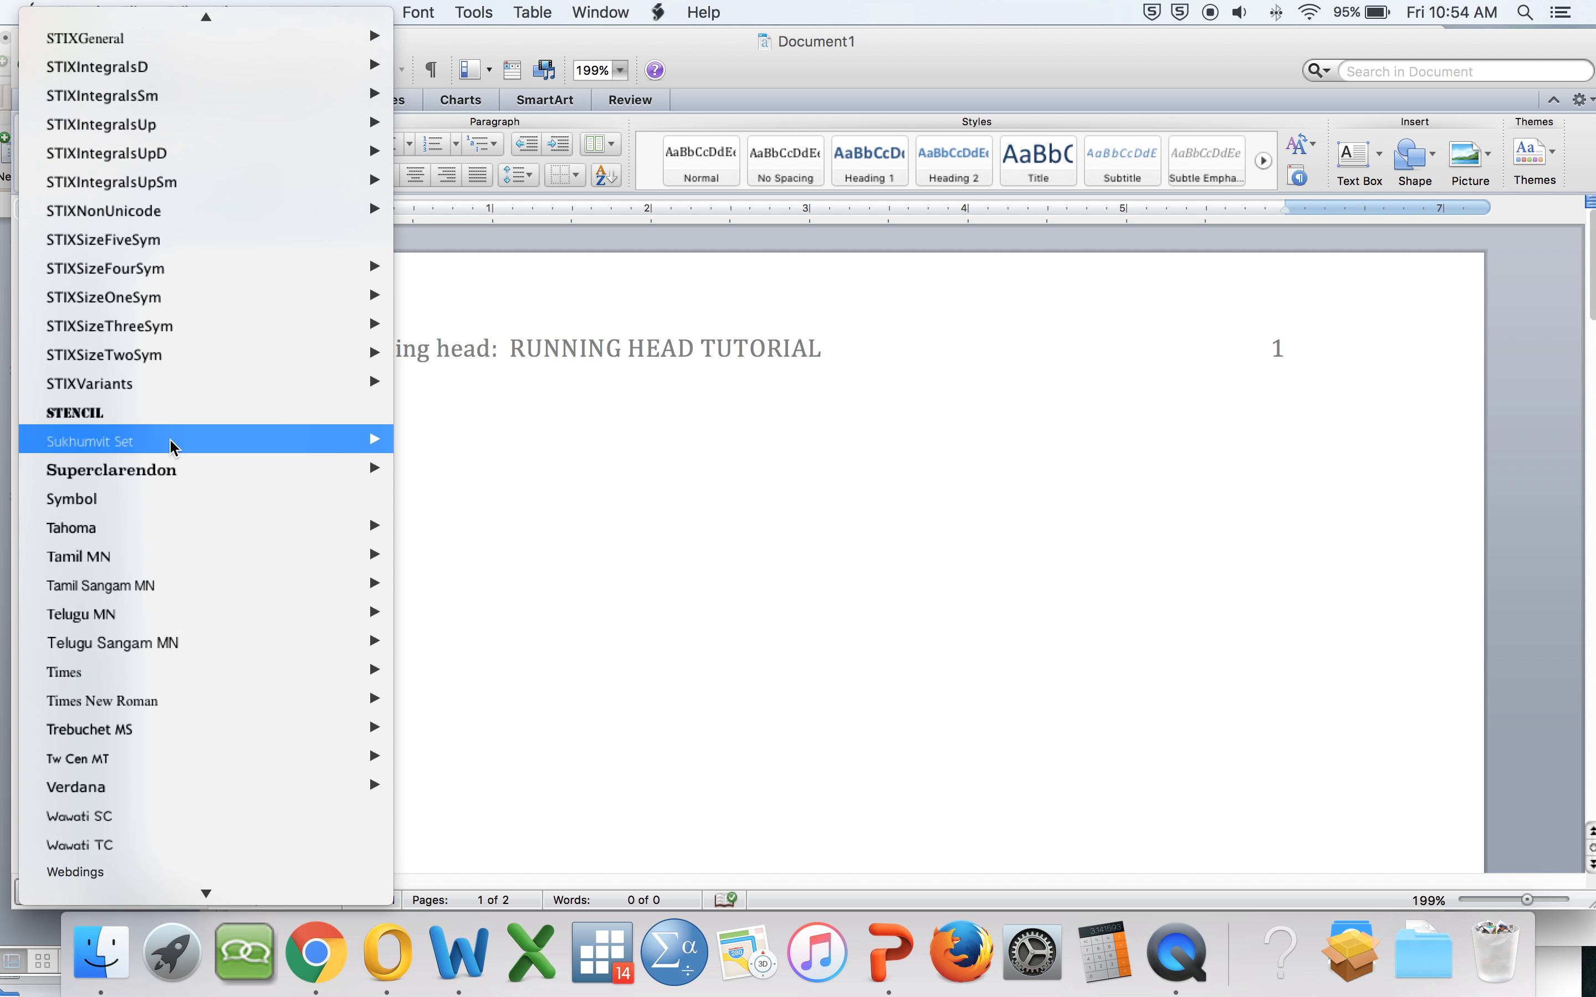
mouse_move(336, 540)
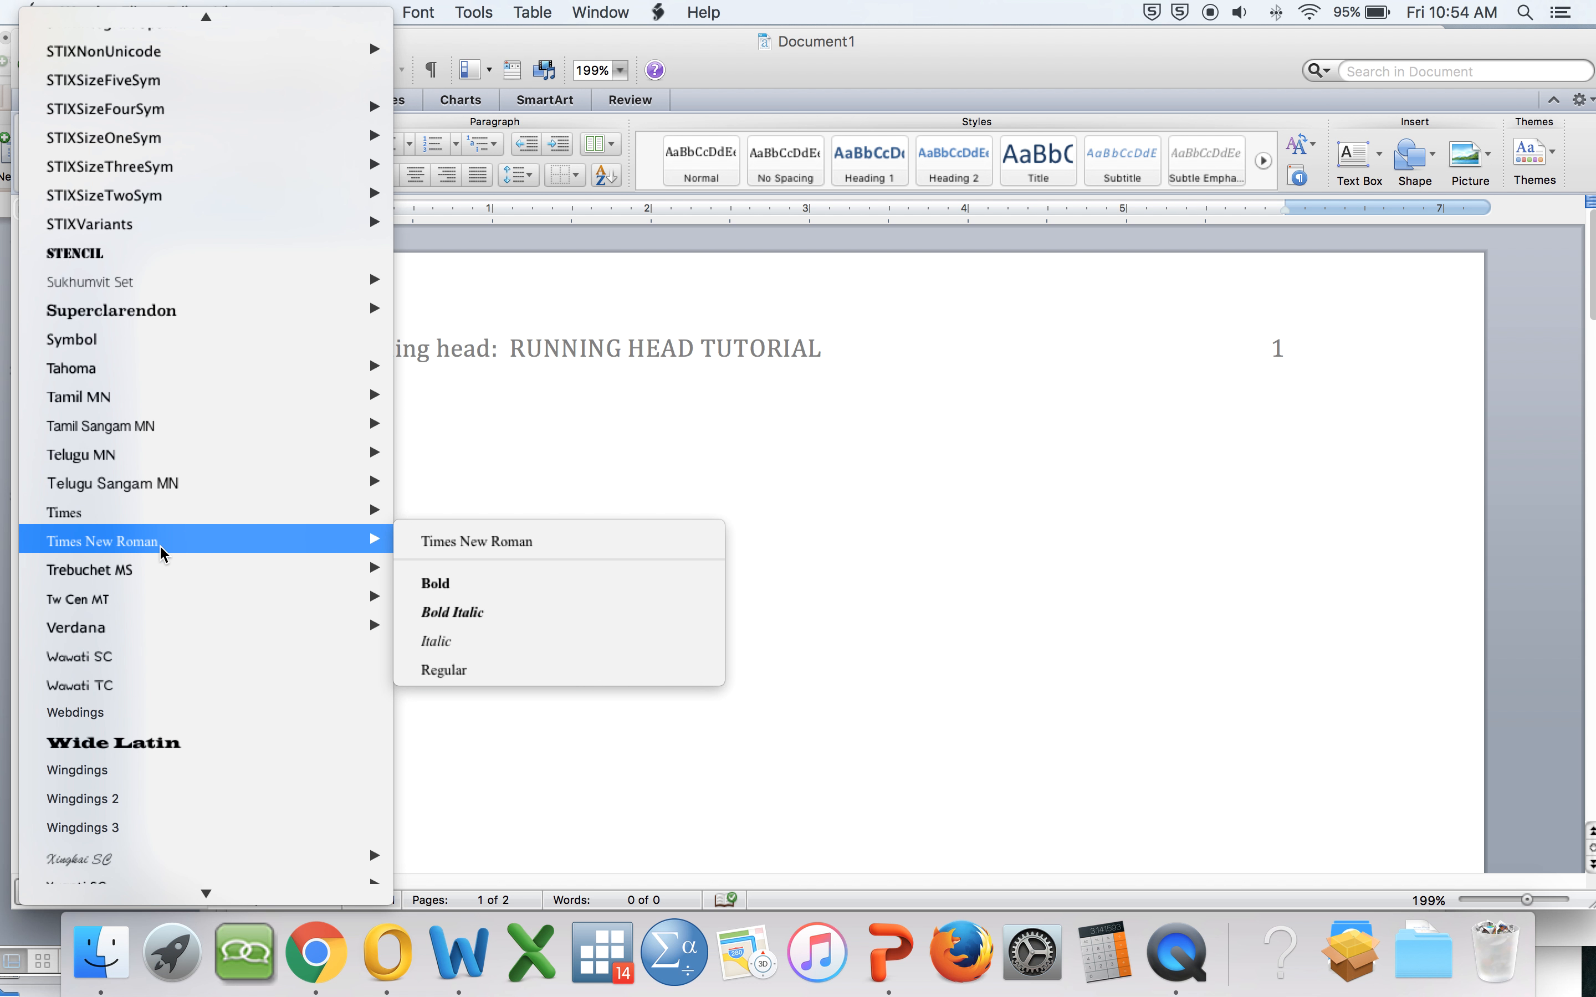
left_click(422, 544)
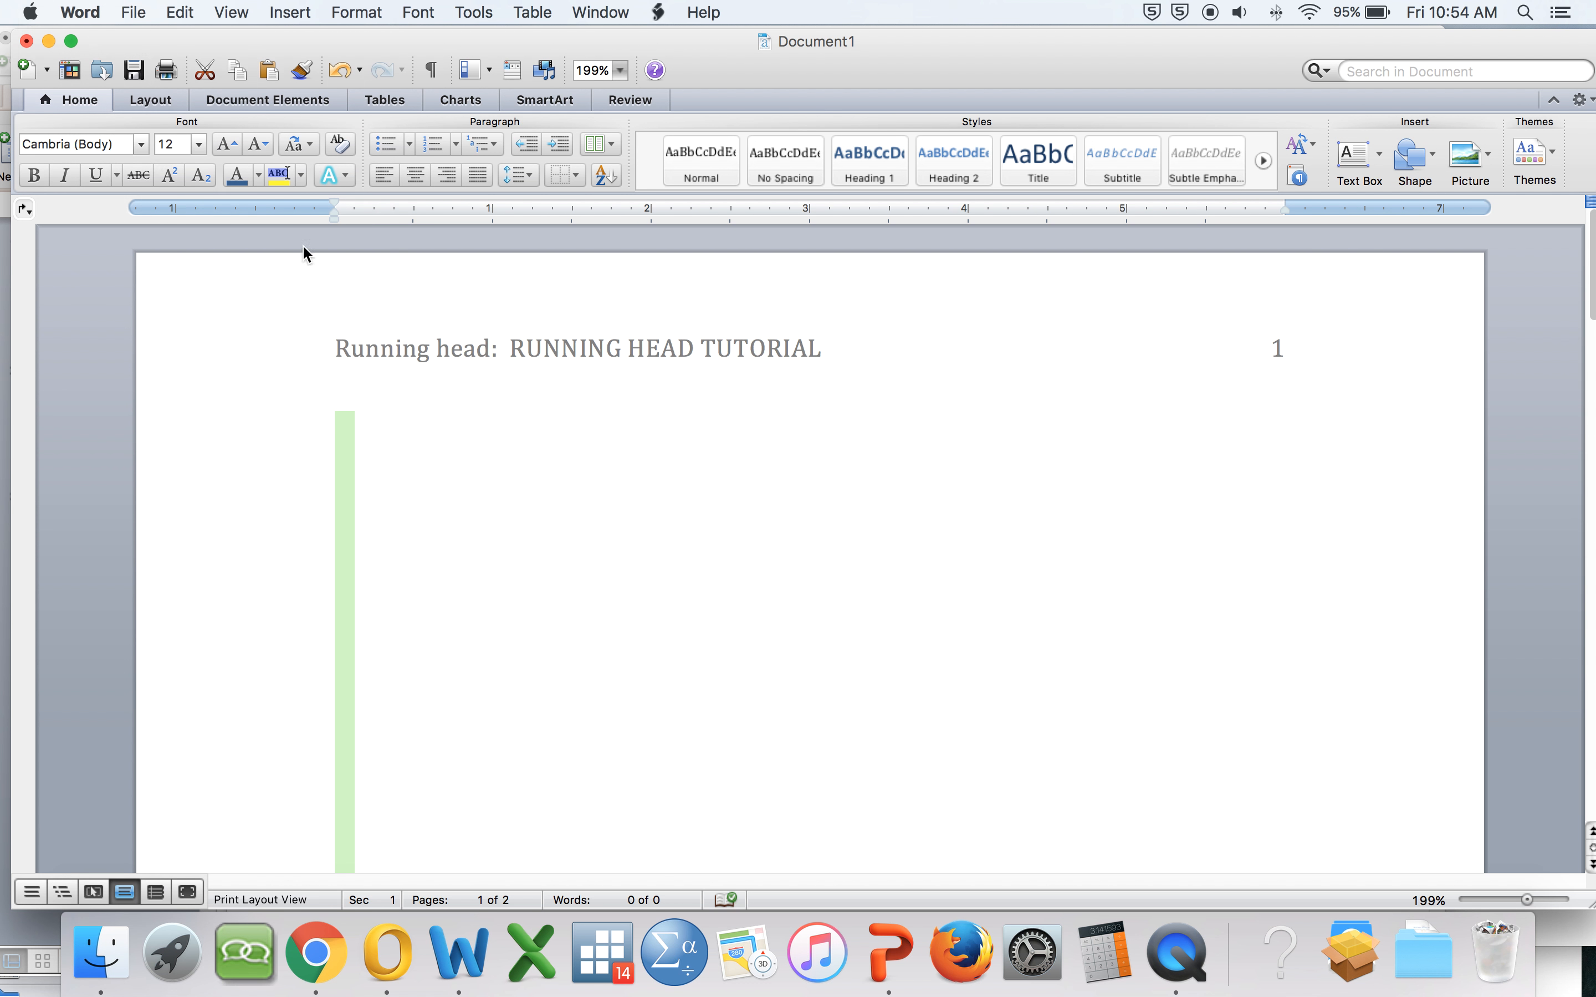
Step: Set the selected body text's font size to 12 pt
left_click(199, 143)
left_click(190, 245)
left_click(538, 465)
Step: Open the second page's header and set its text font to Times New Roman
scroll(457, 442, "down", 15)
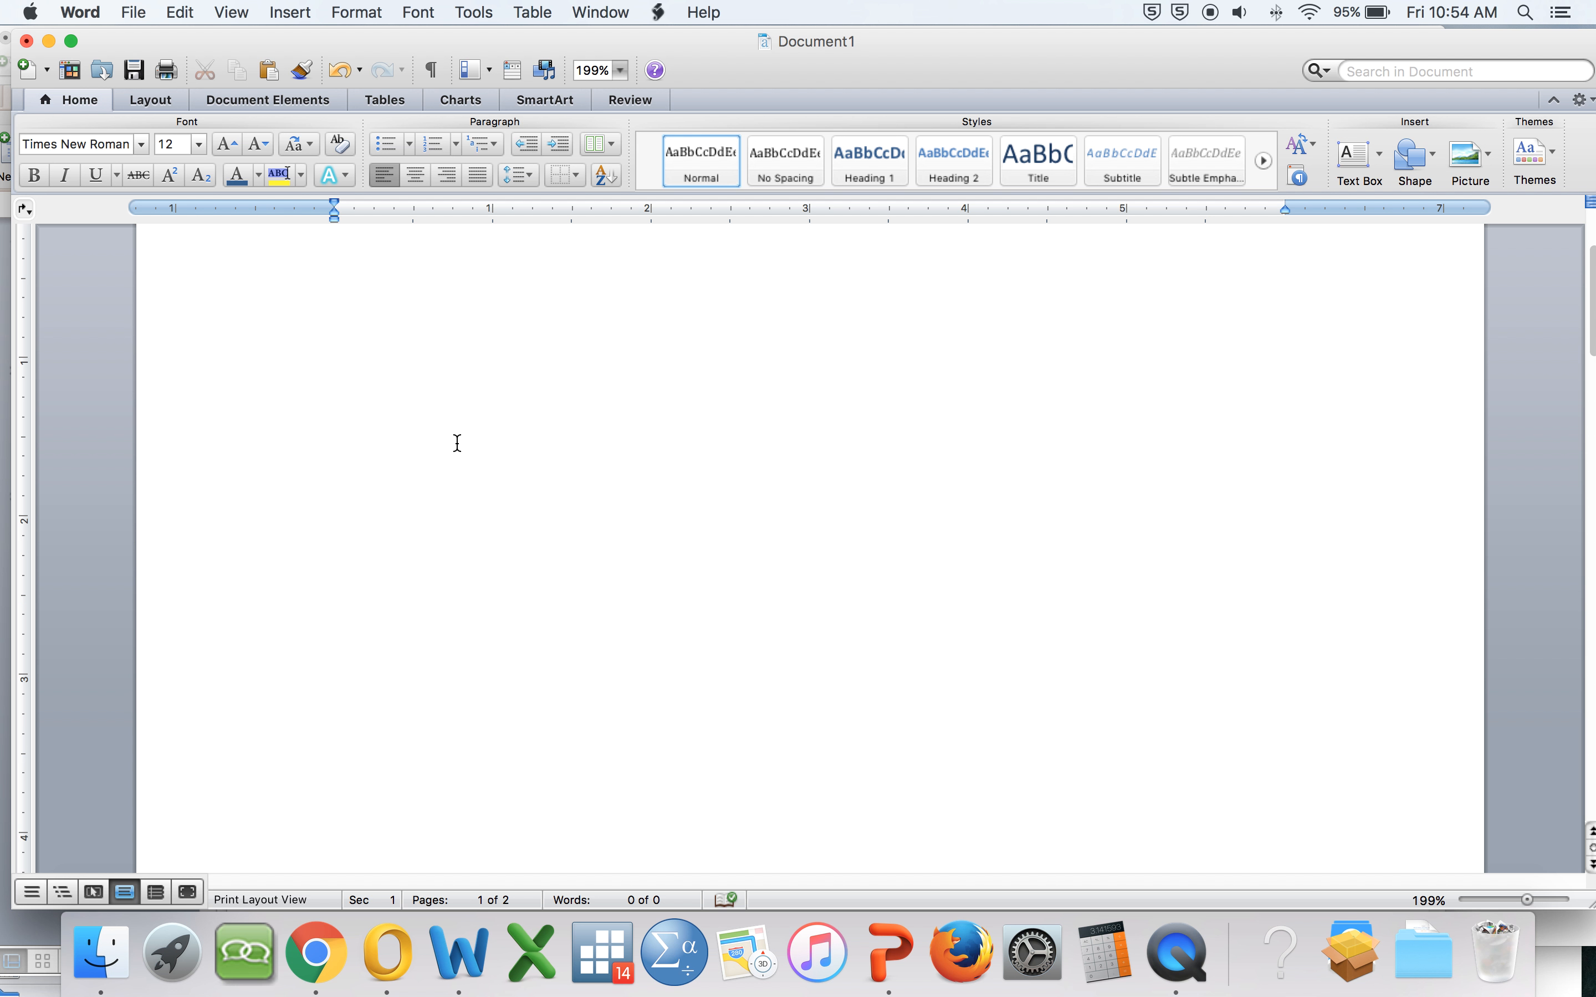
scroll(457, 443, "down", 3)
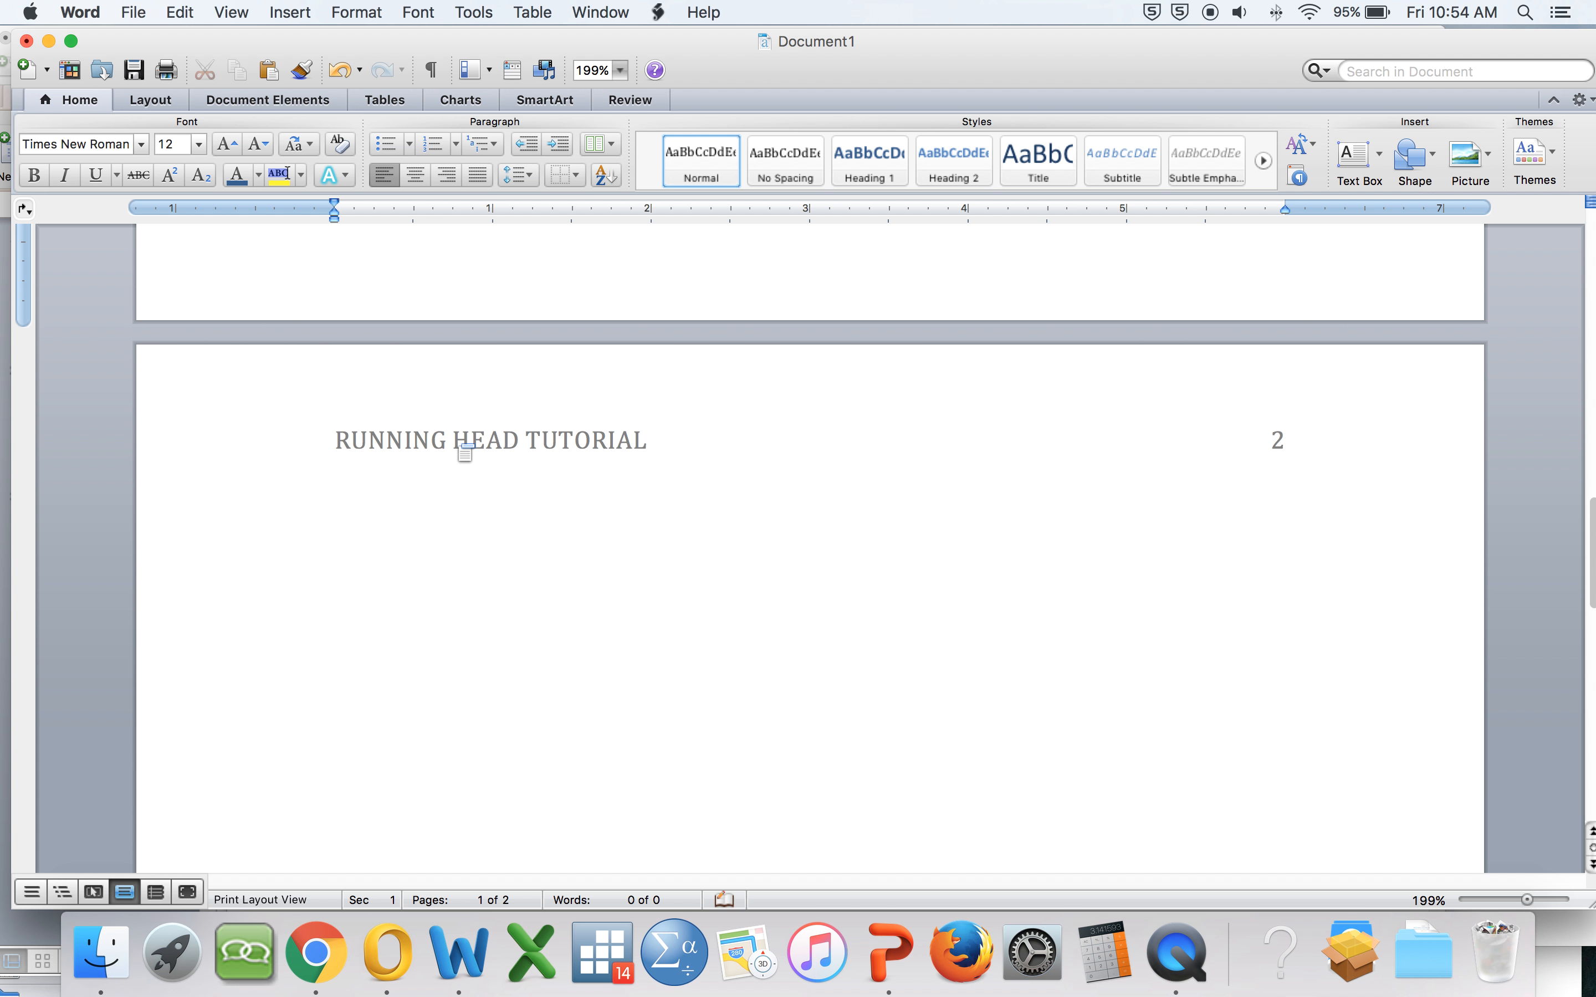
double_click(475, 438)
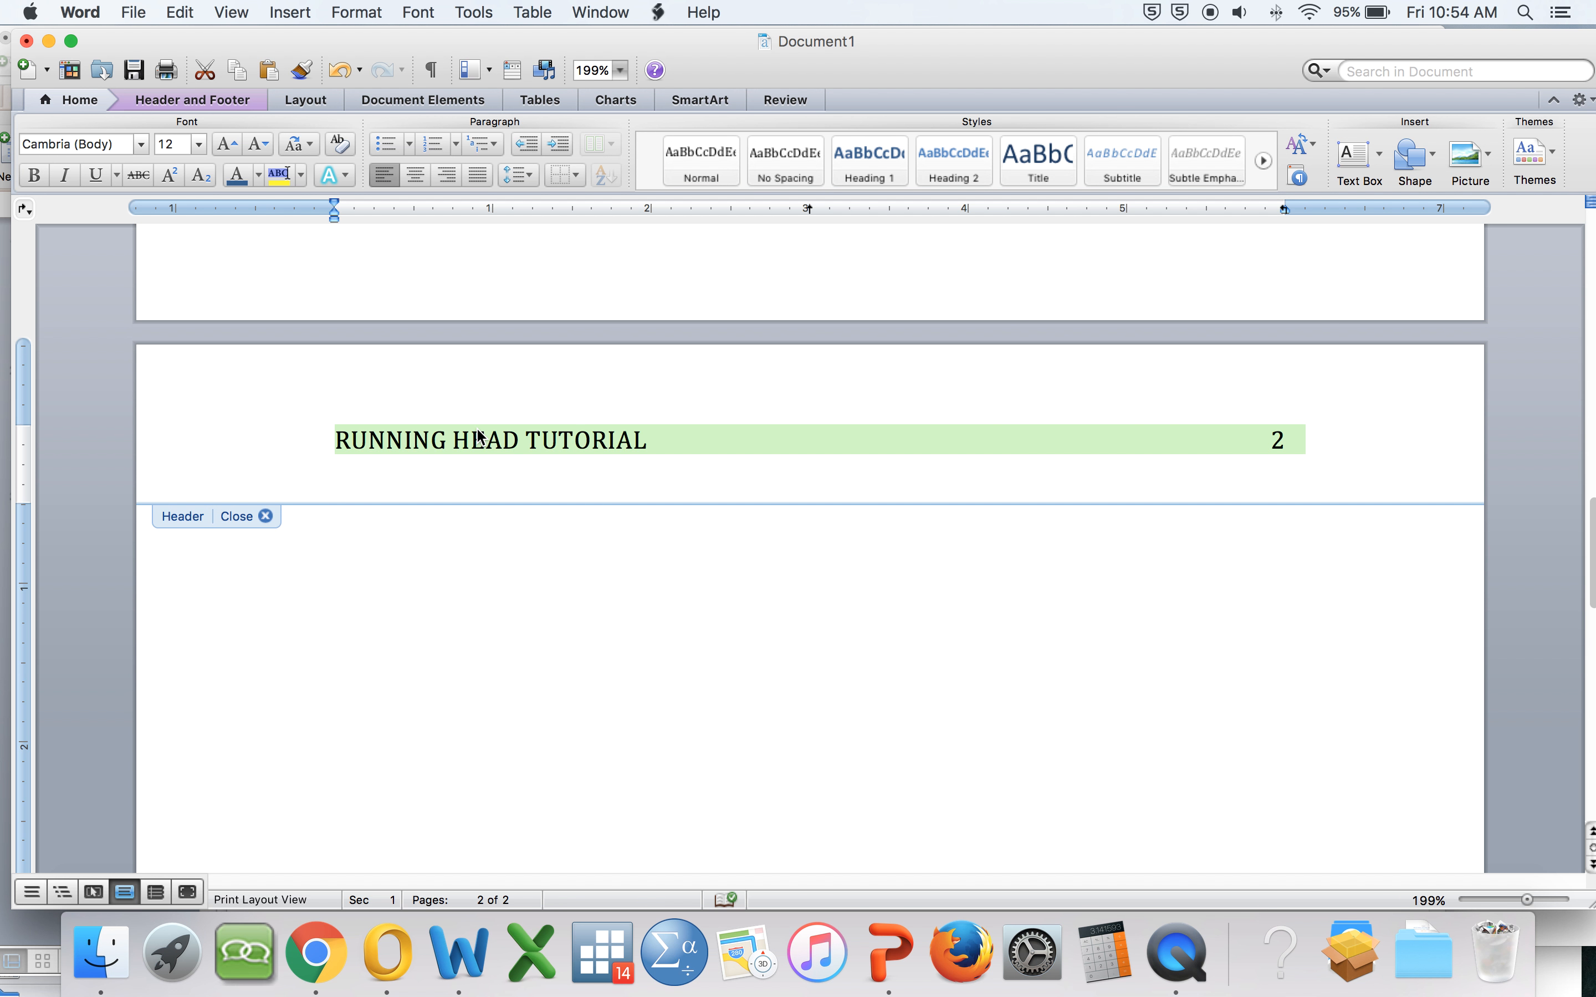
left_click(139, 144)
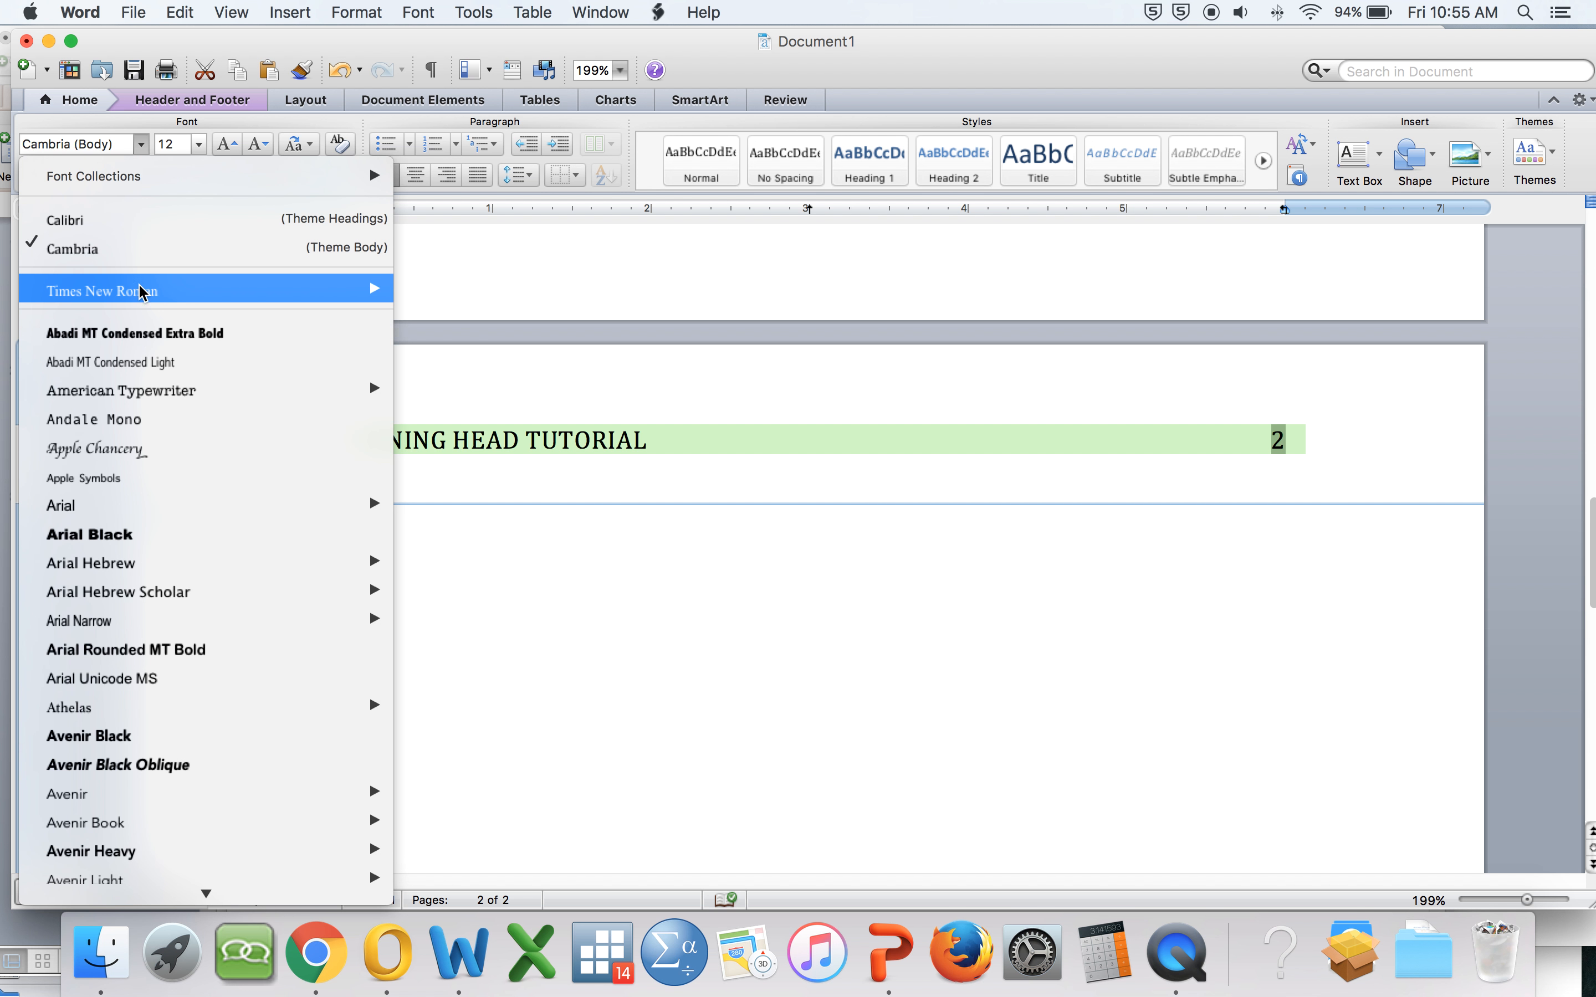
mouse_move(139, 288)
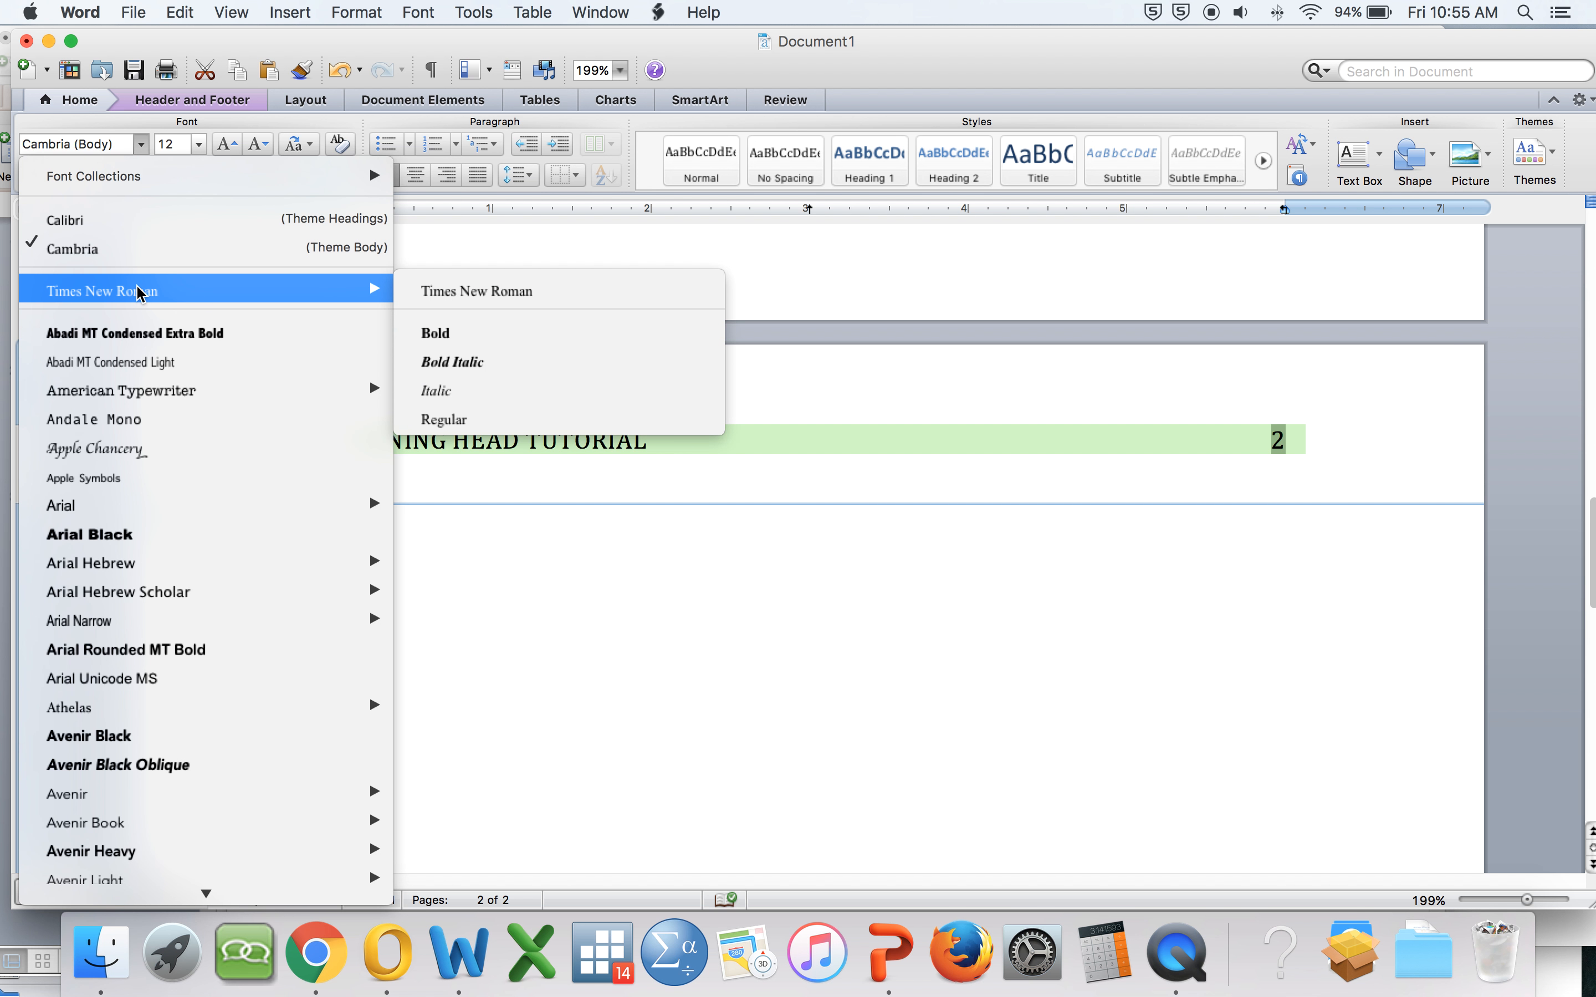
left_click(472, 293)
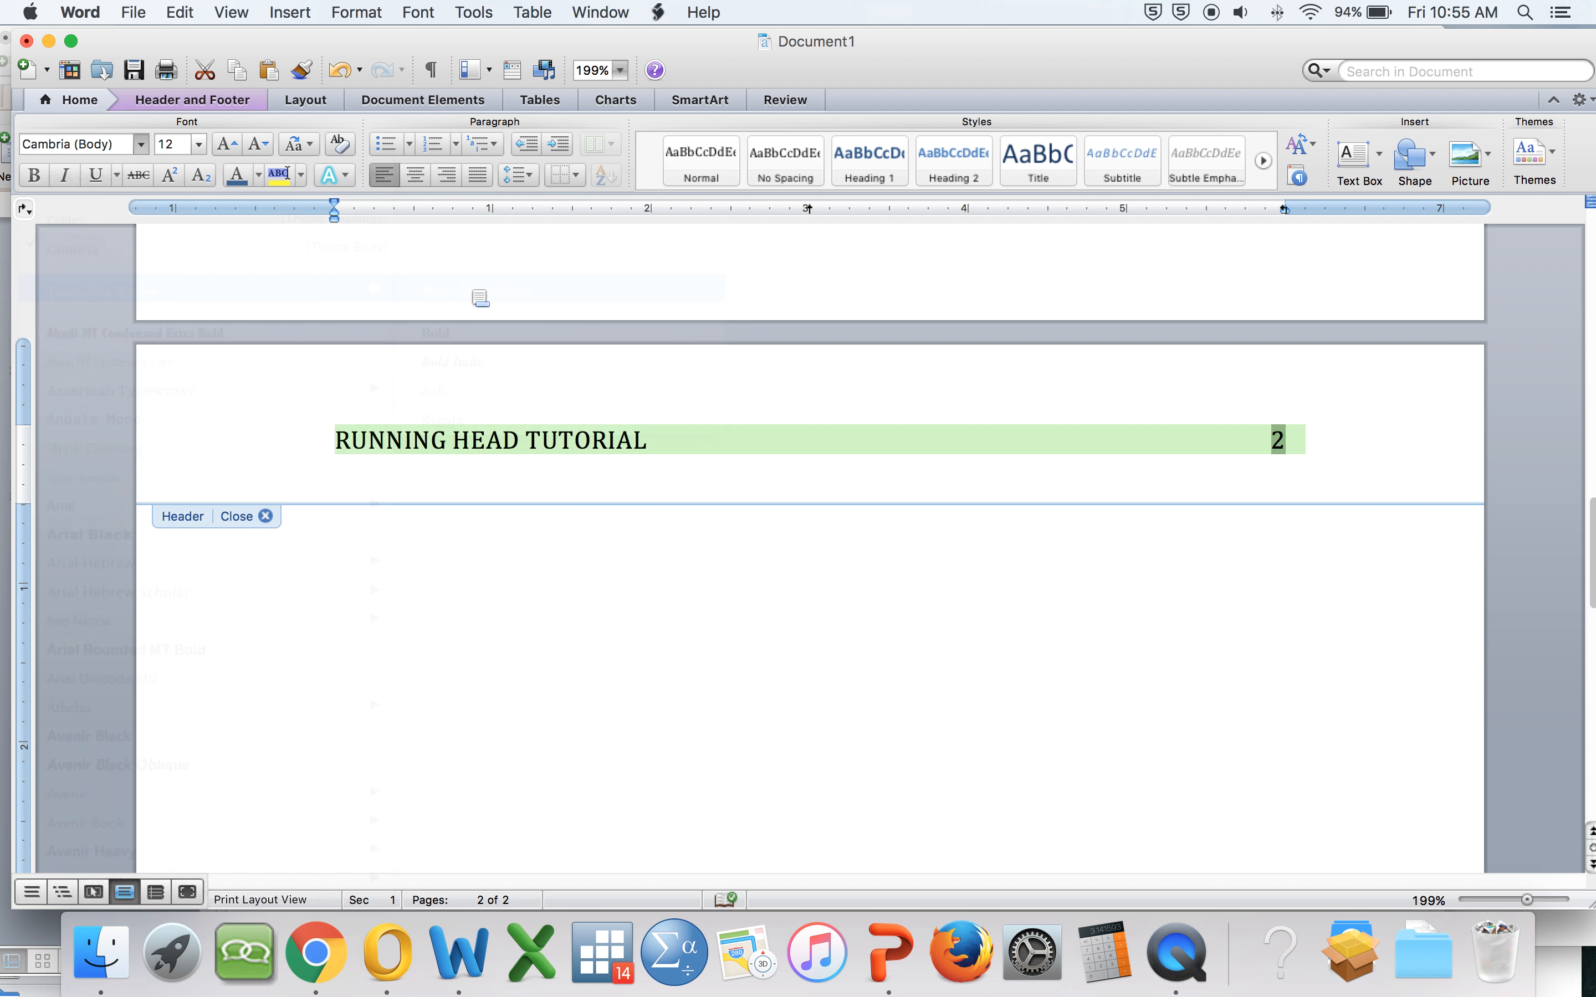
Step: Open the first-page header and set its text font to Times New Roman, then return to the body
double_click(746, 631)
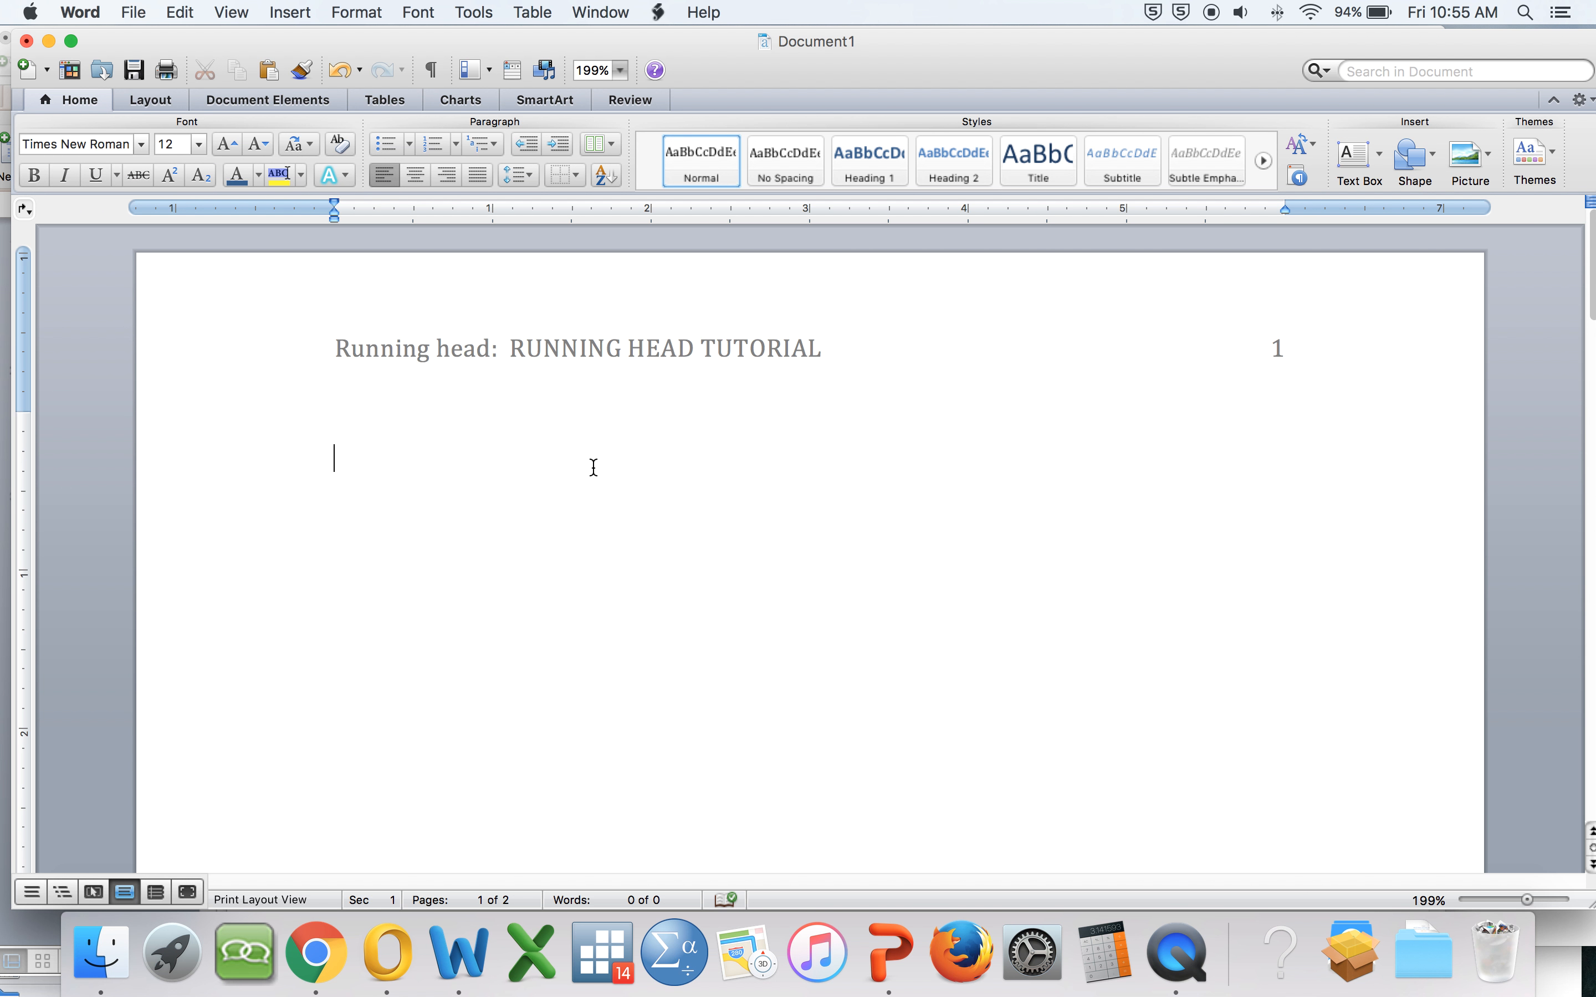
double_click(586, 347)
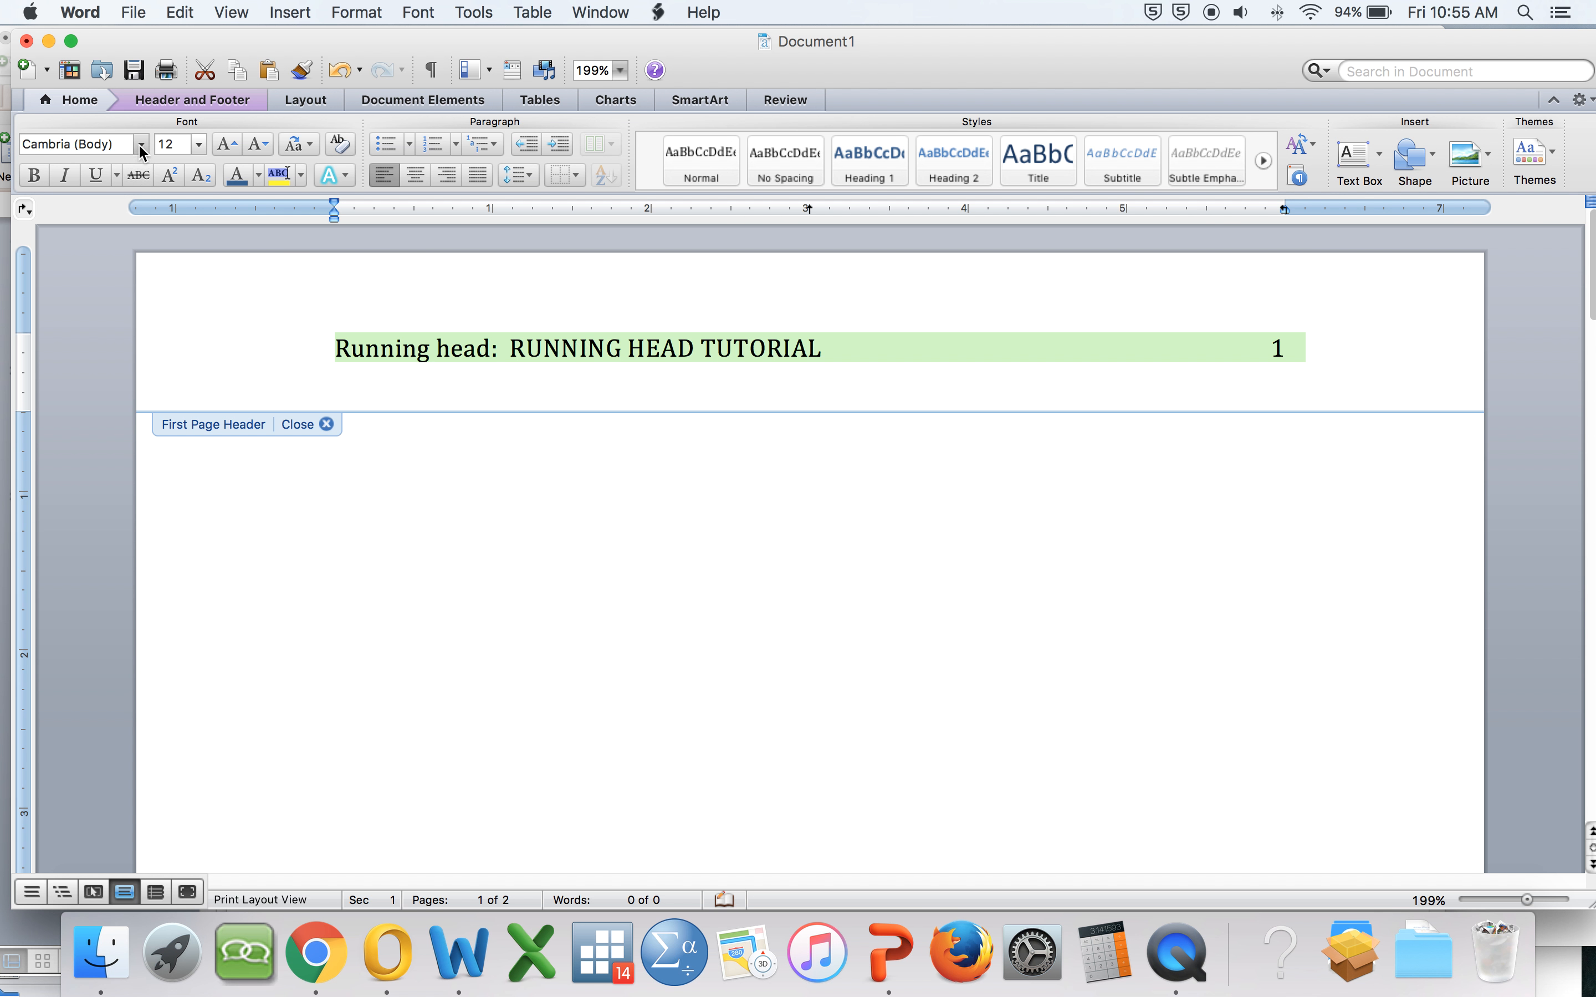
left_click(165, 101)
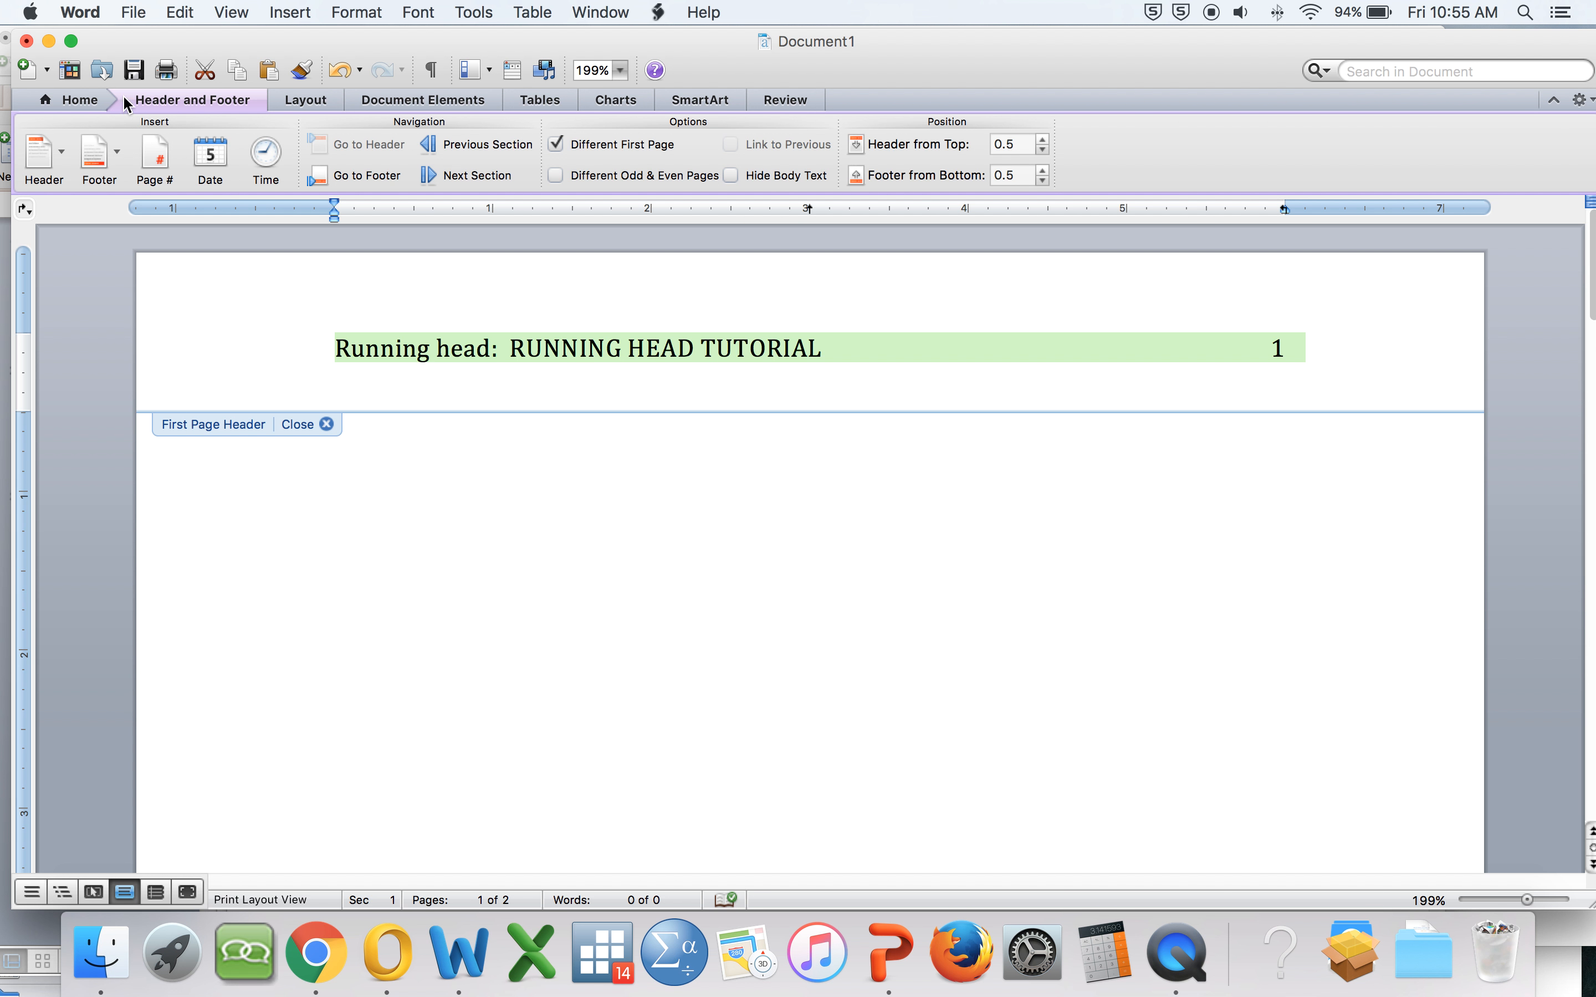
left_click(83, 100)
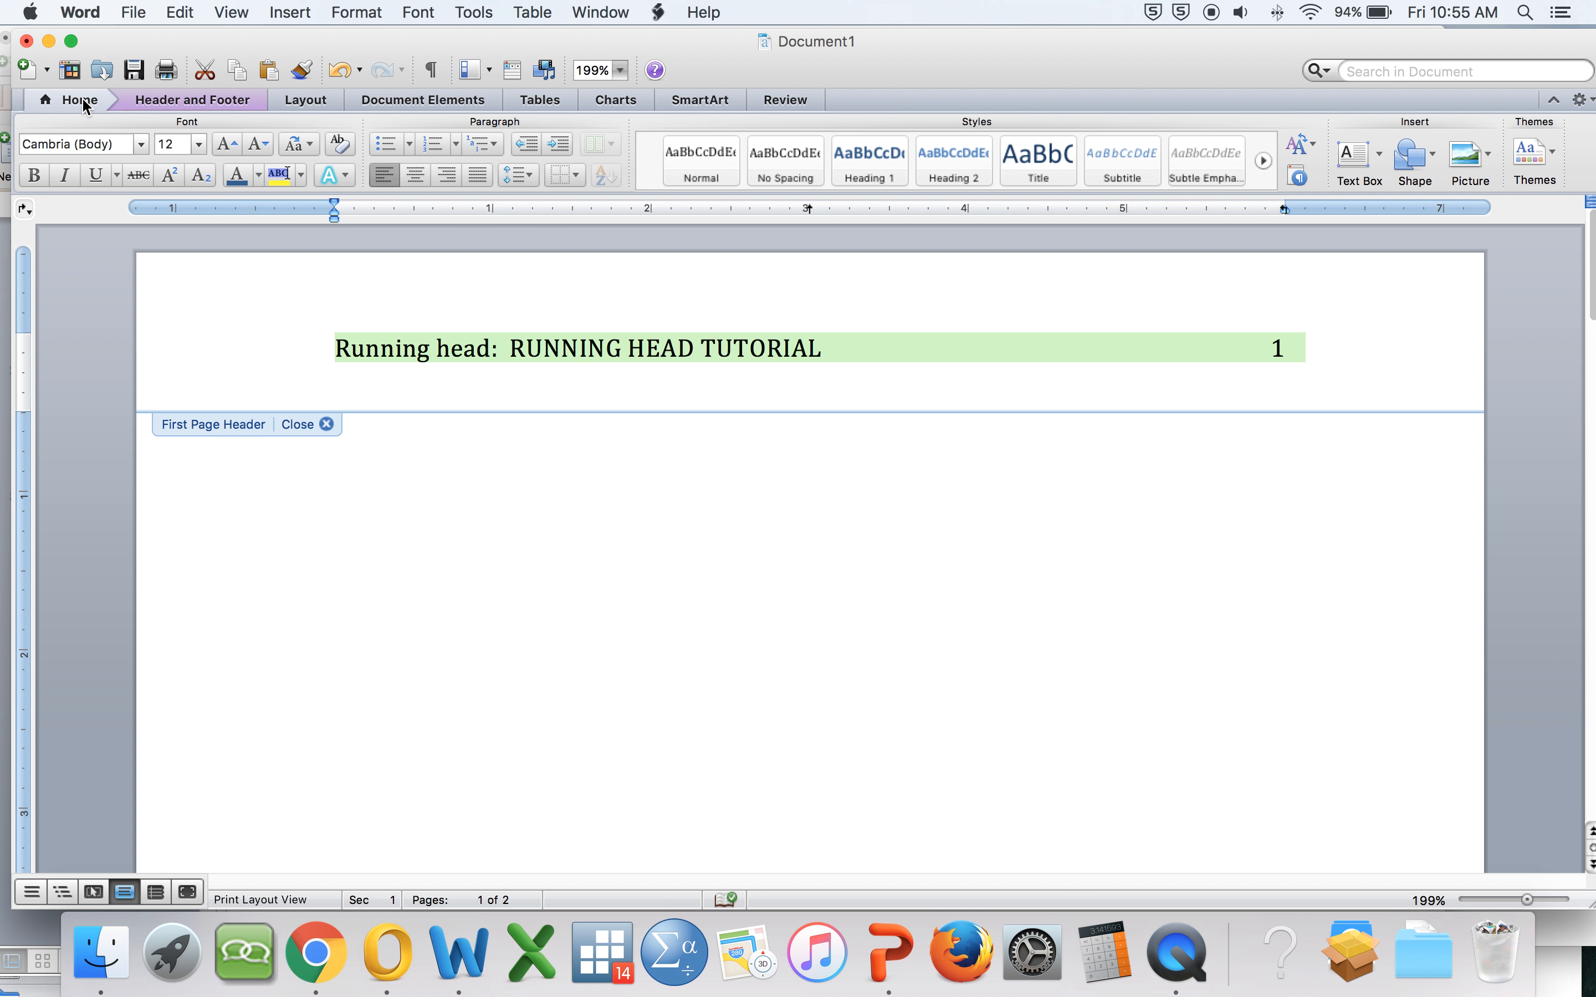
left_click(139, 144)
mouse_move(105, 292)
left_click(493, 294)
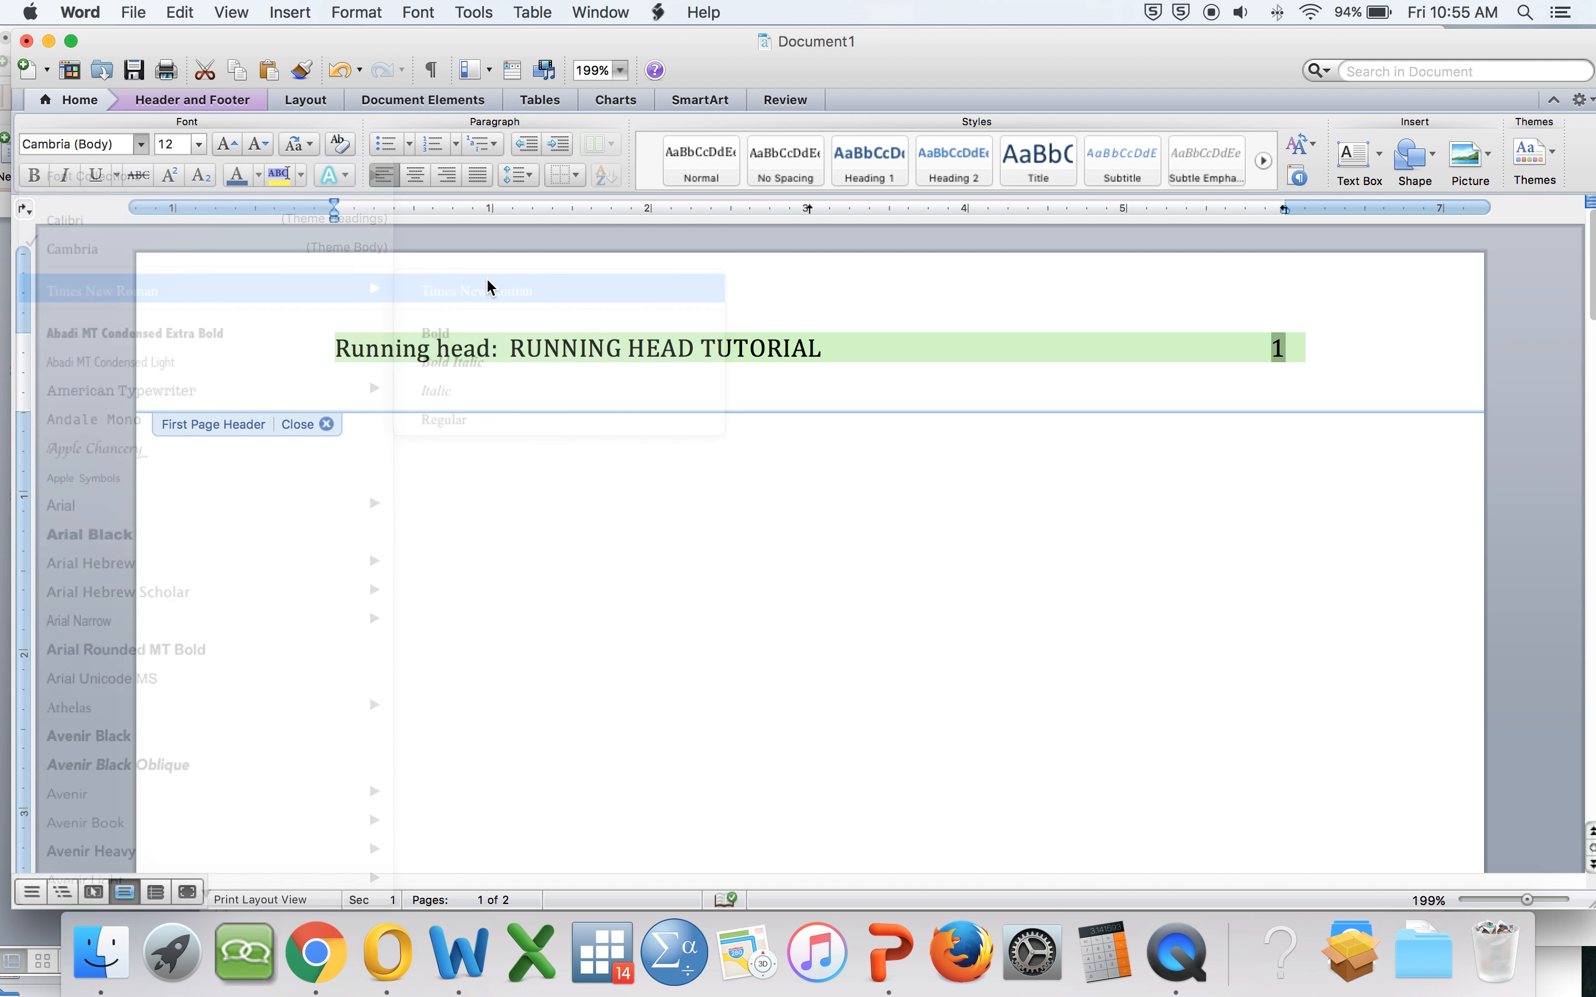
double_click(407, 520)
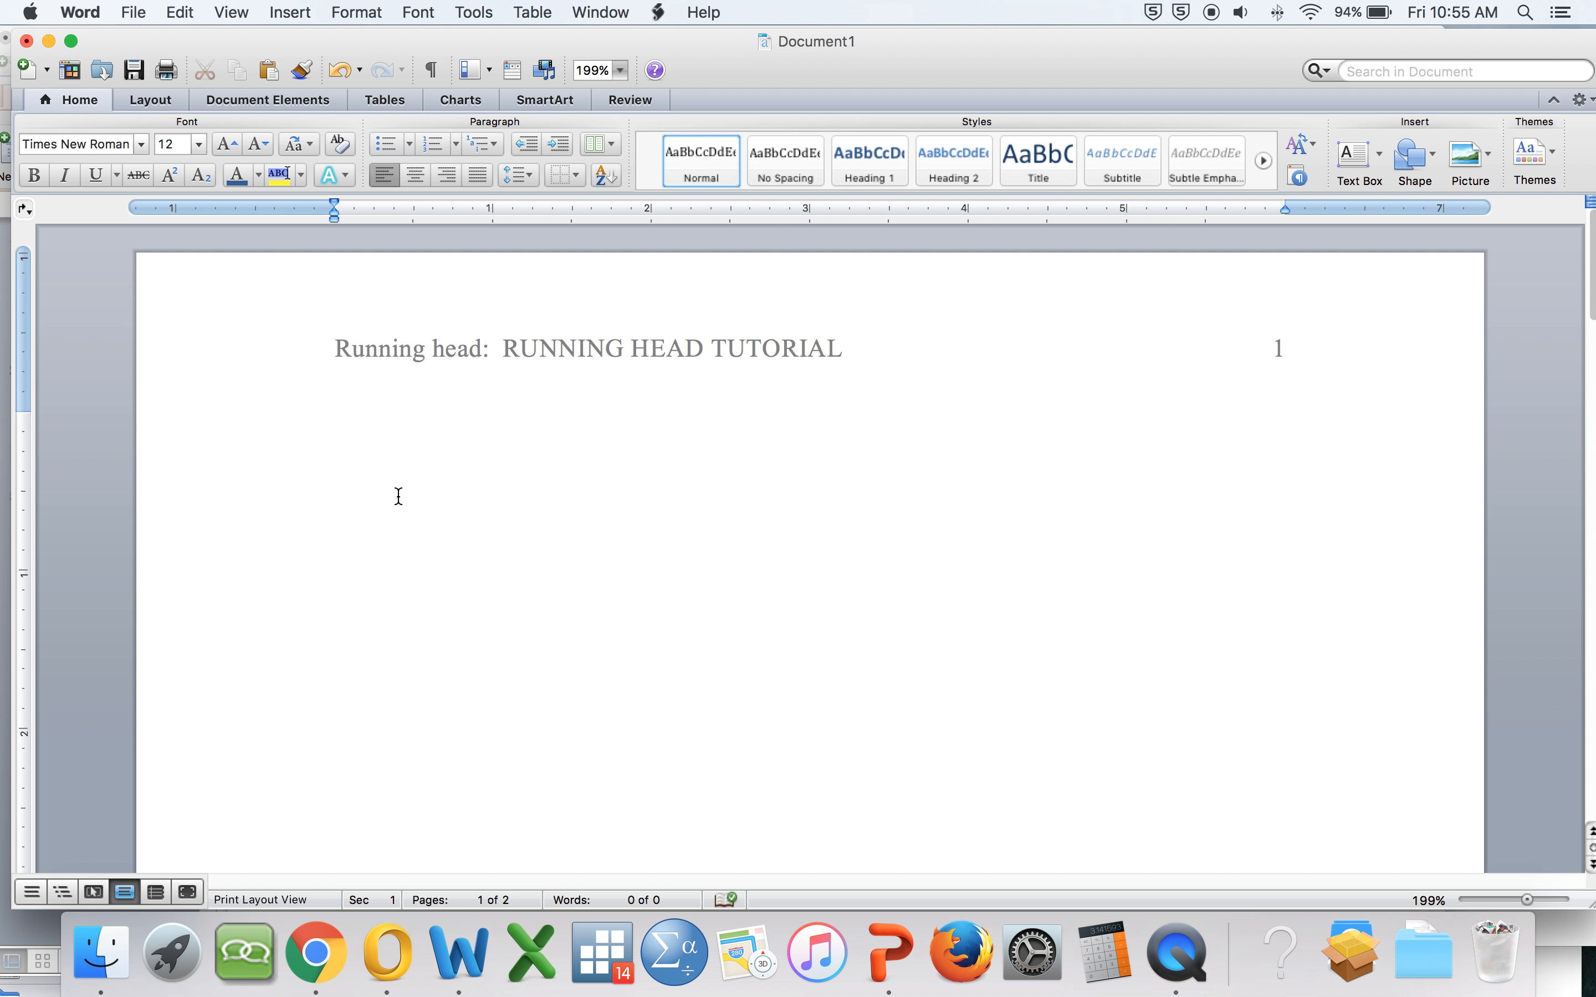
Step: Select the whole document and set its line spacing to 2.0
key("super+a")
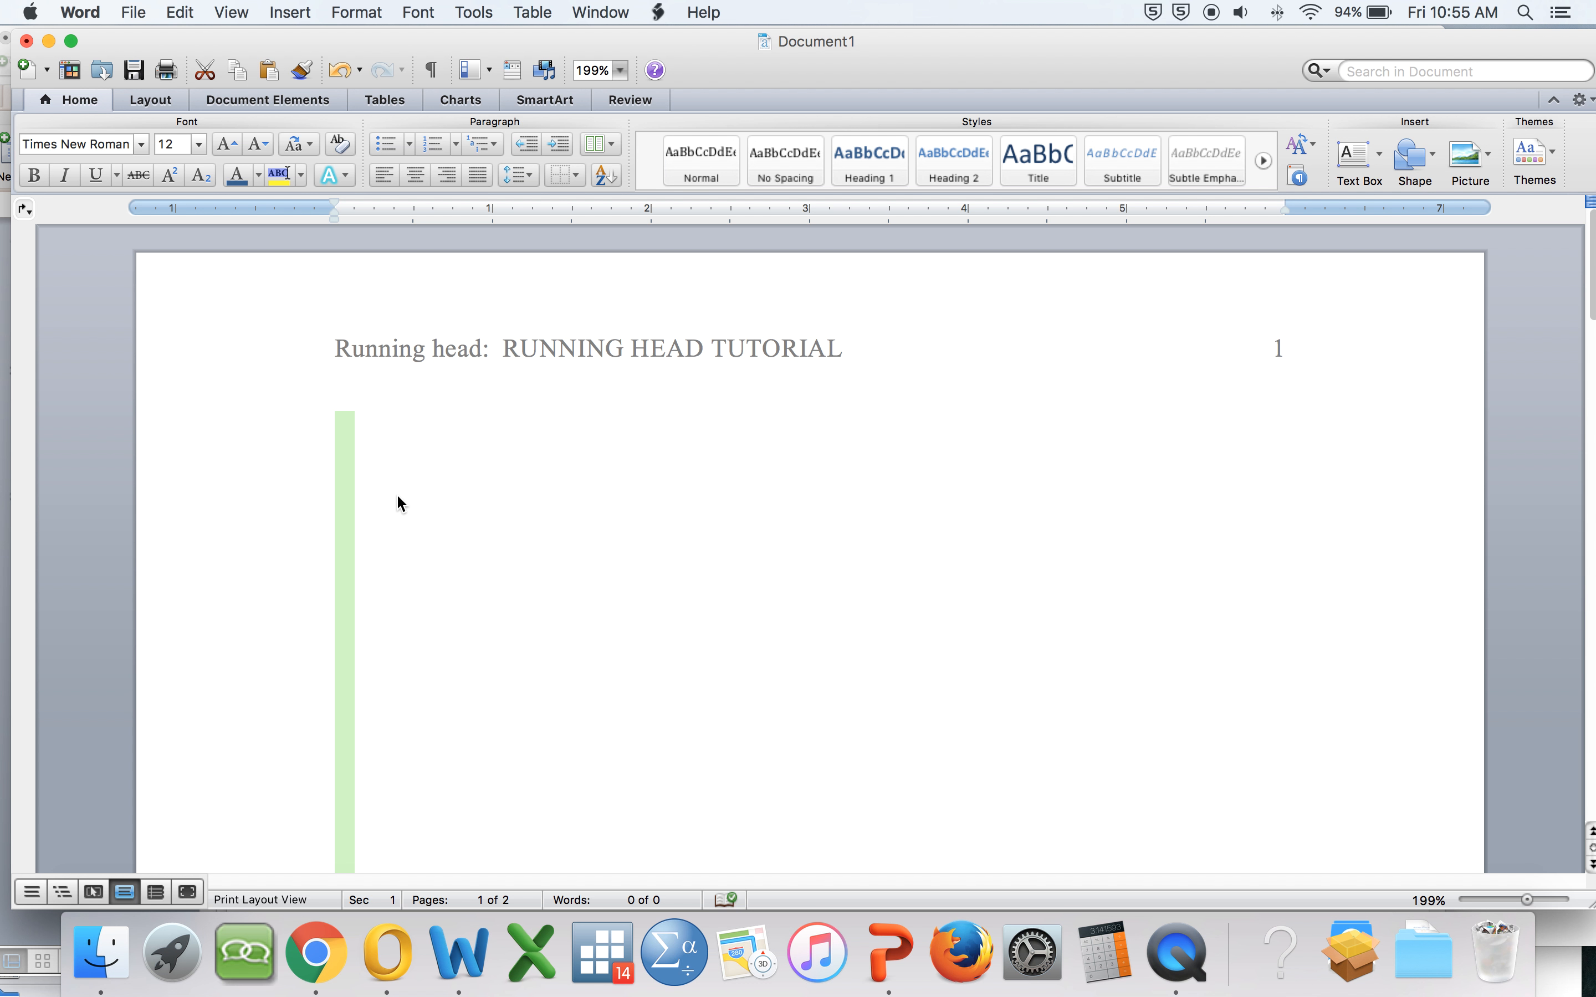
left_click(528, 177)
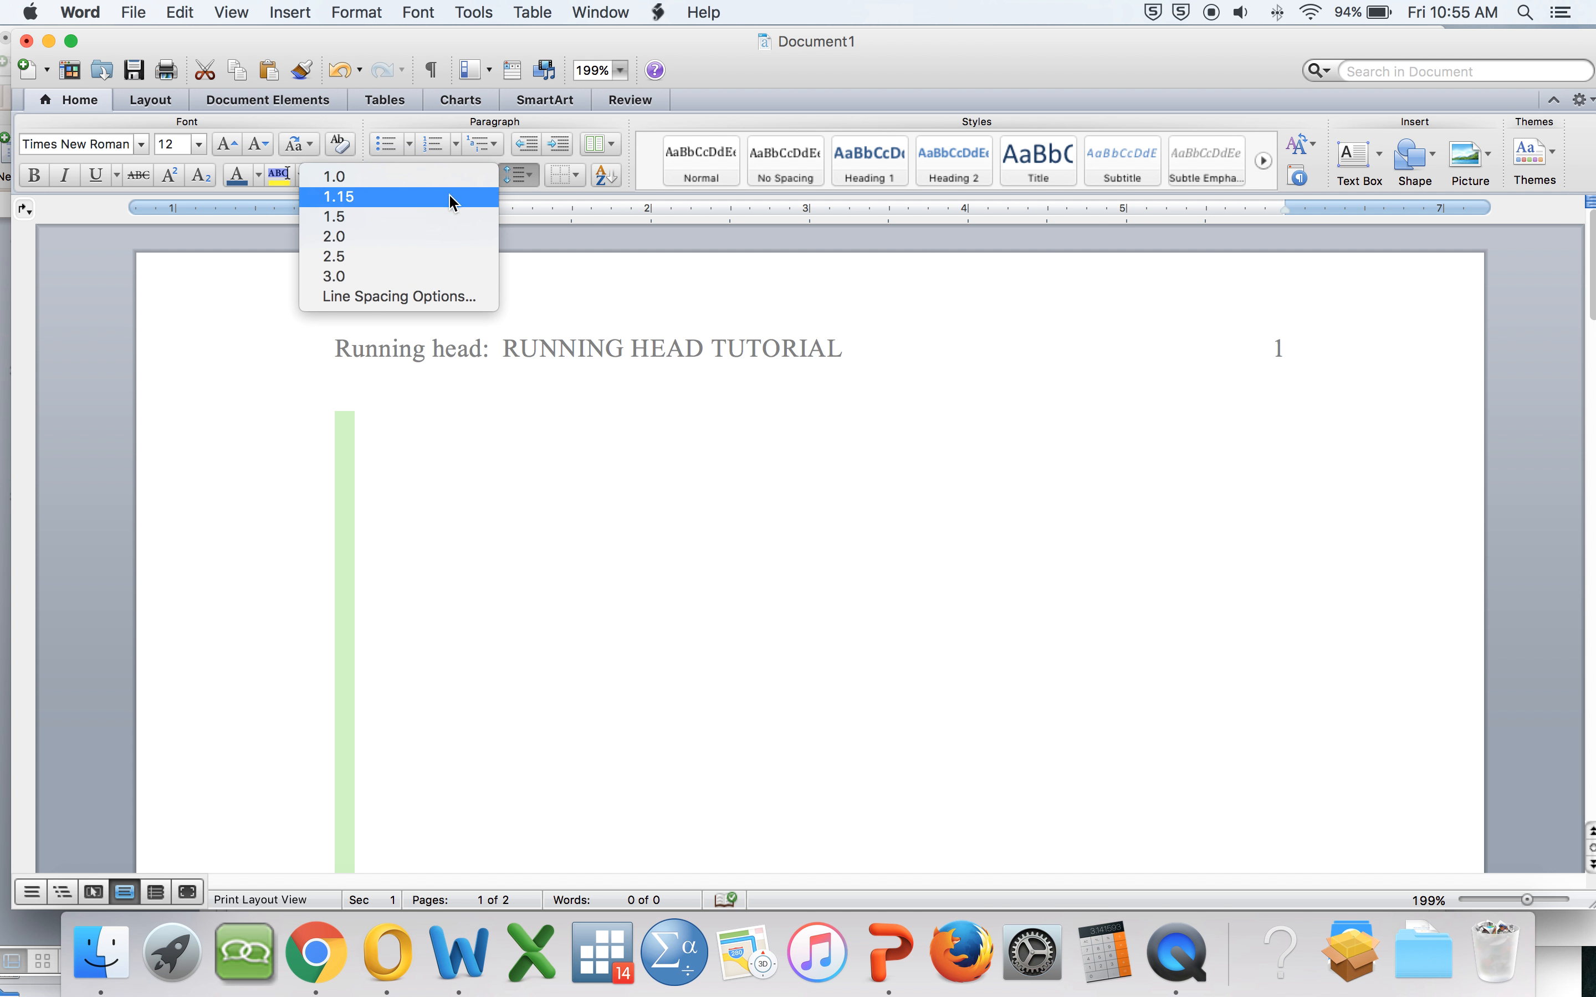
left_click(409, 237)
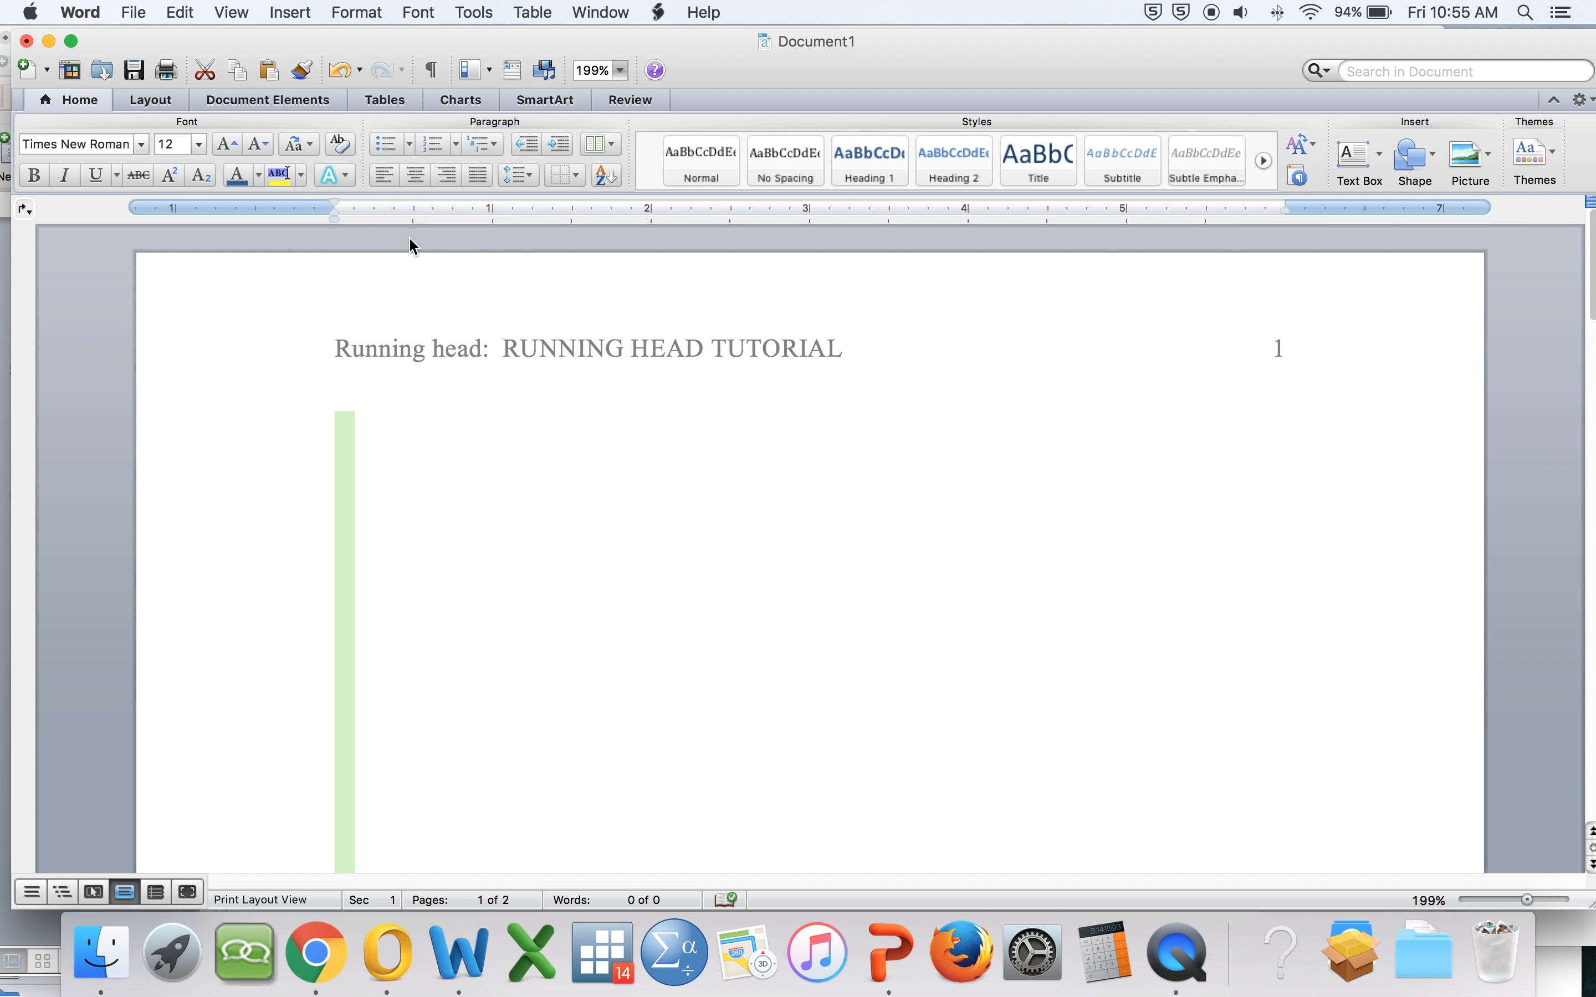
Step: In the paragraph line spacing options, turn on Don't add space between paragraphs of the same style
left_click(514, 173)
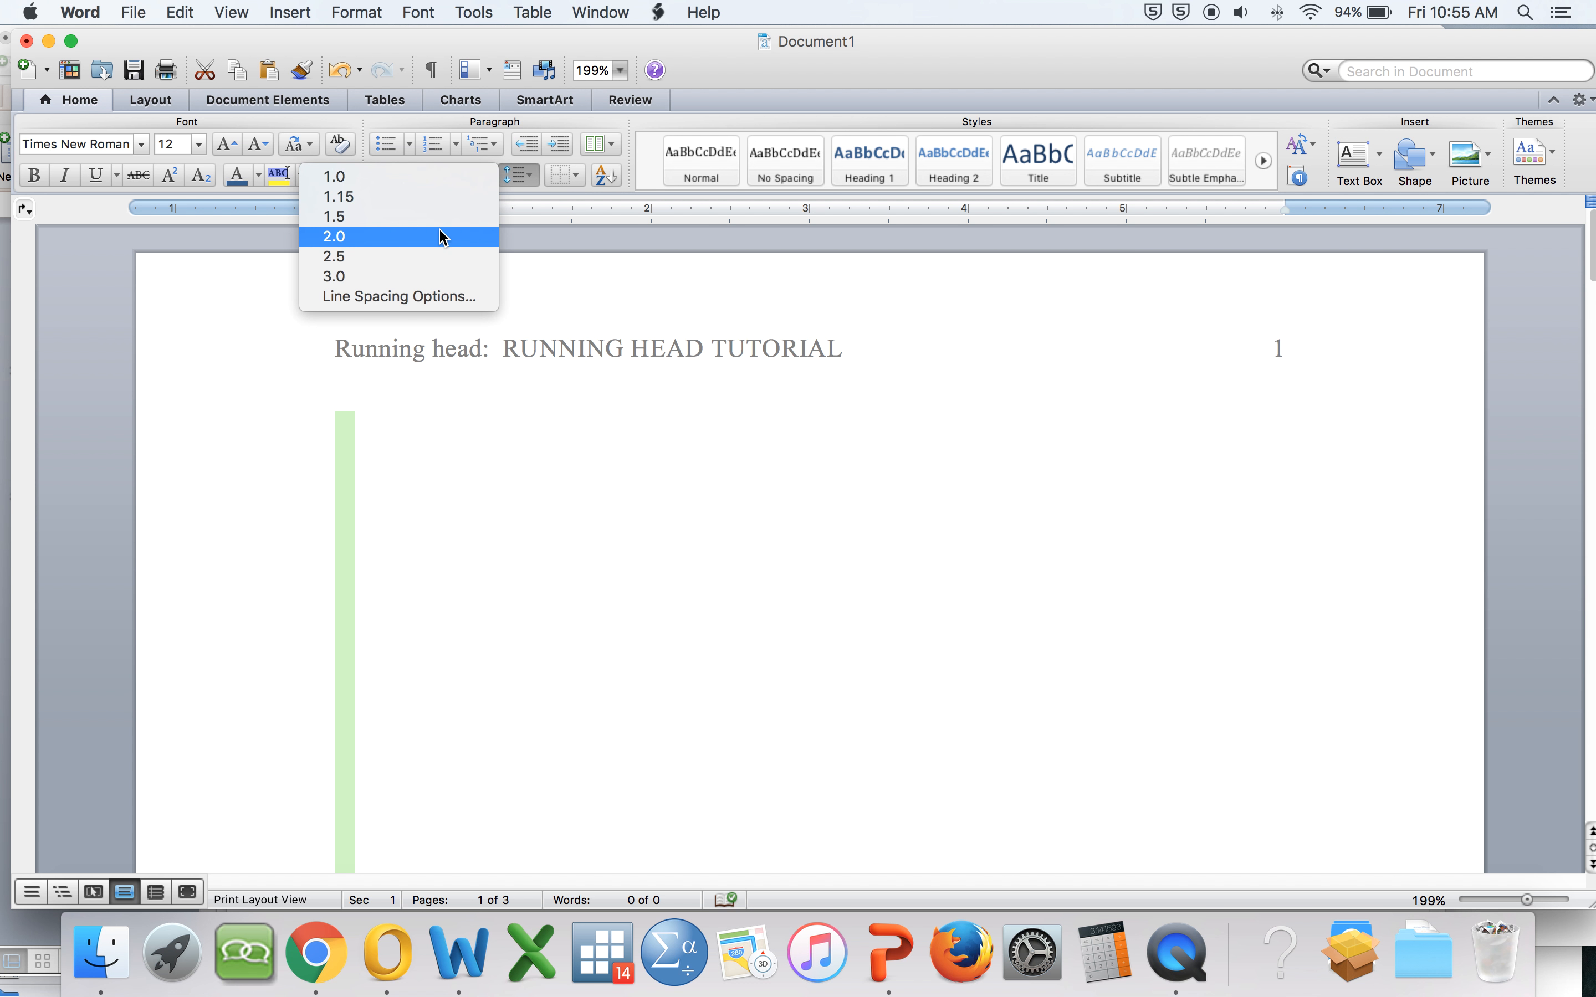
left_click(431, 298)
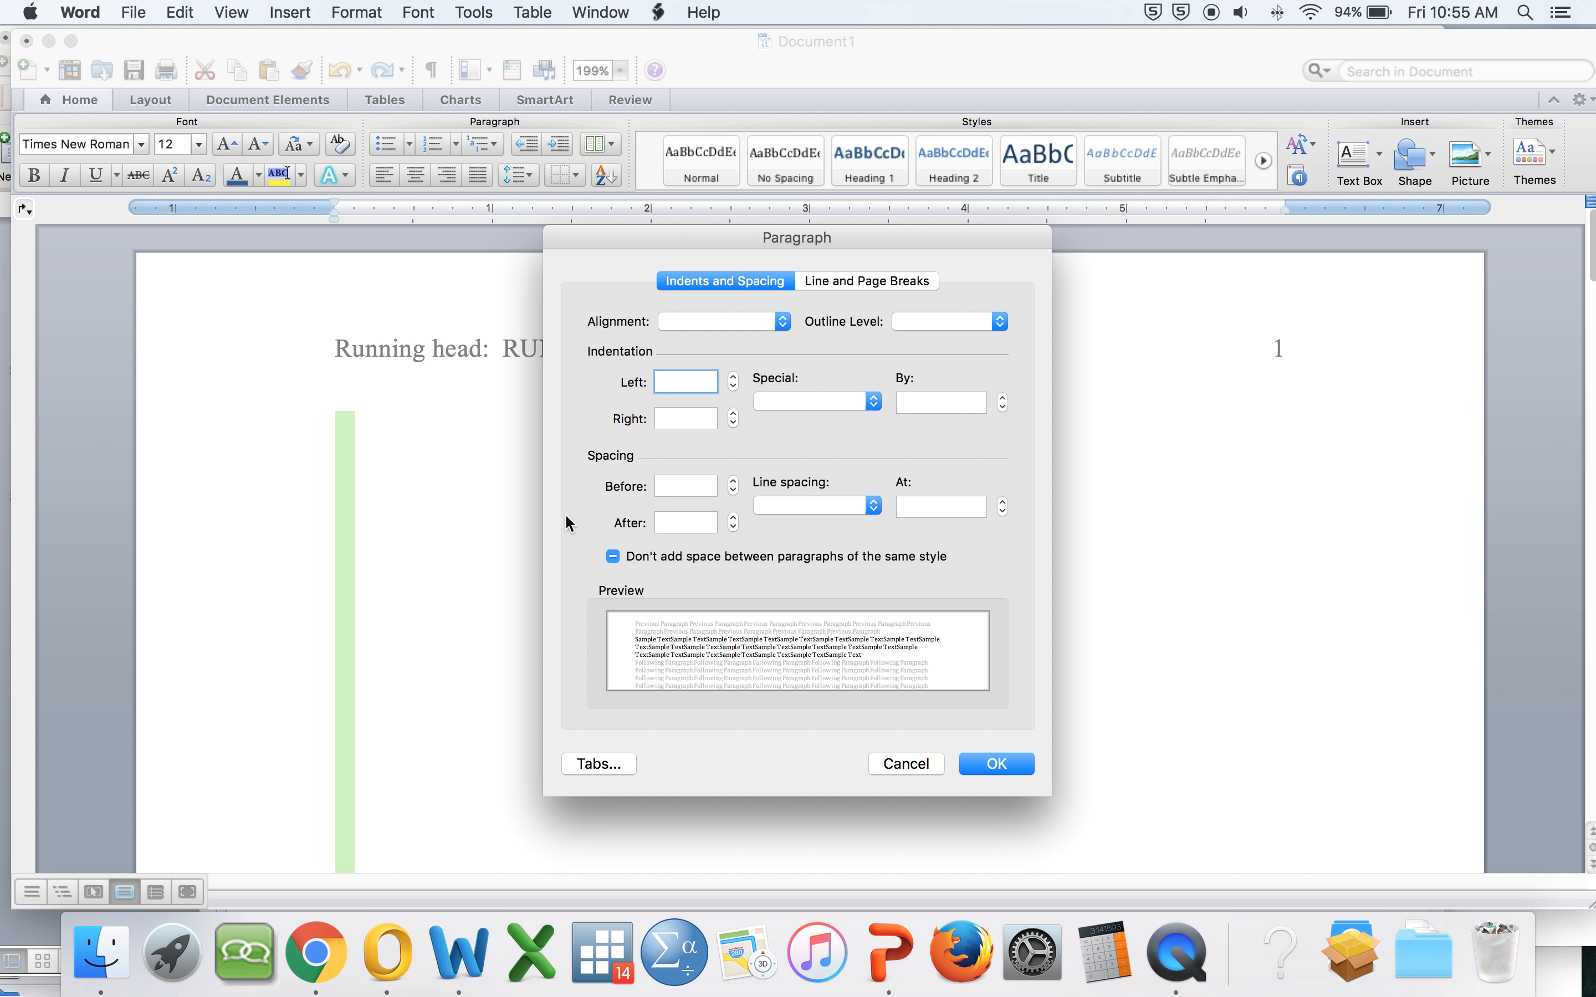
left_click(613, 556)
left_click(1018, 763)
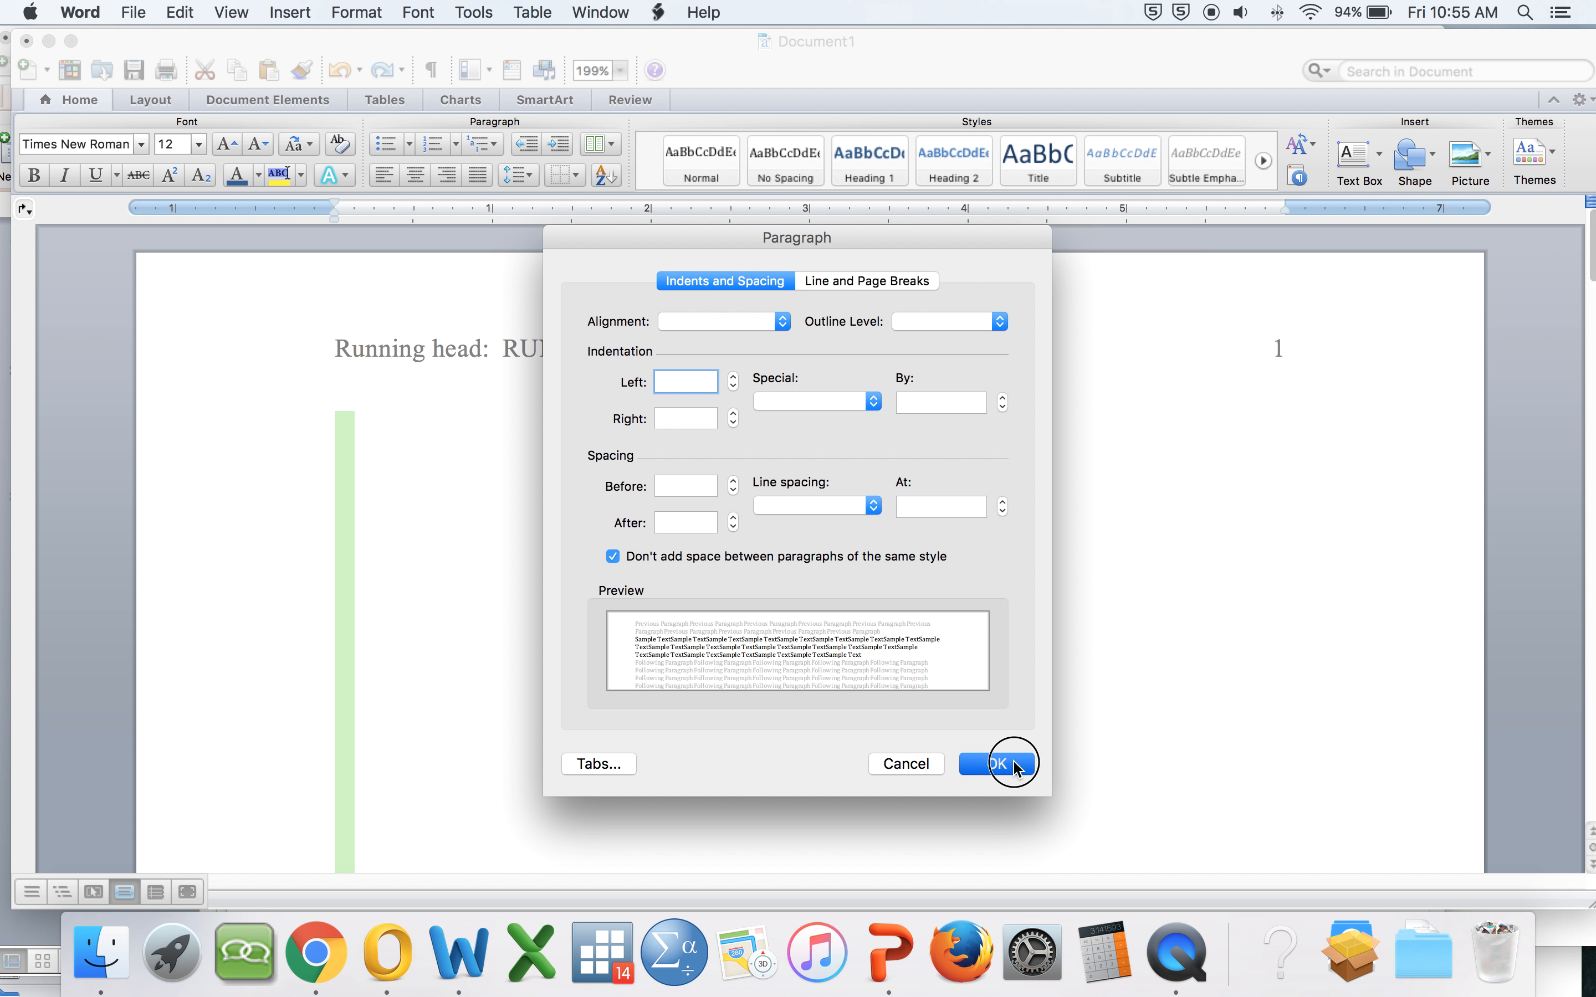
Step: Type the sentence Everything is uniform double spaced. as the first body paragraph
left_click(396, 457)
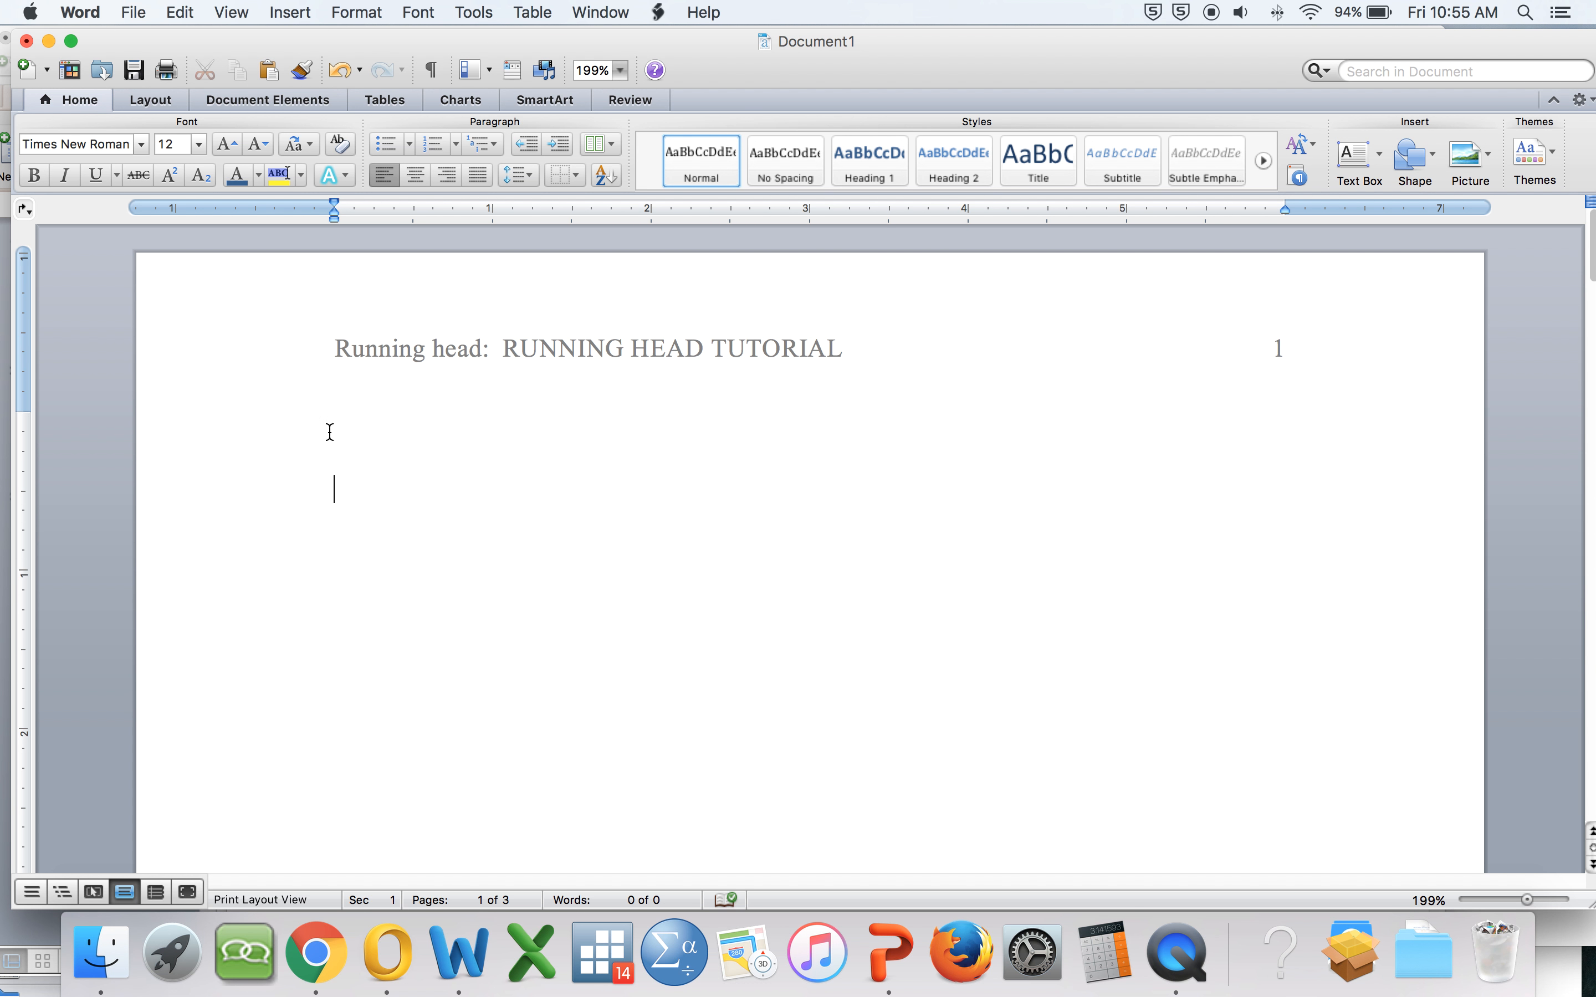
left_click_drag(330, 432, 345, 444)
key("BackSpace")
type("Everything is uniform")
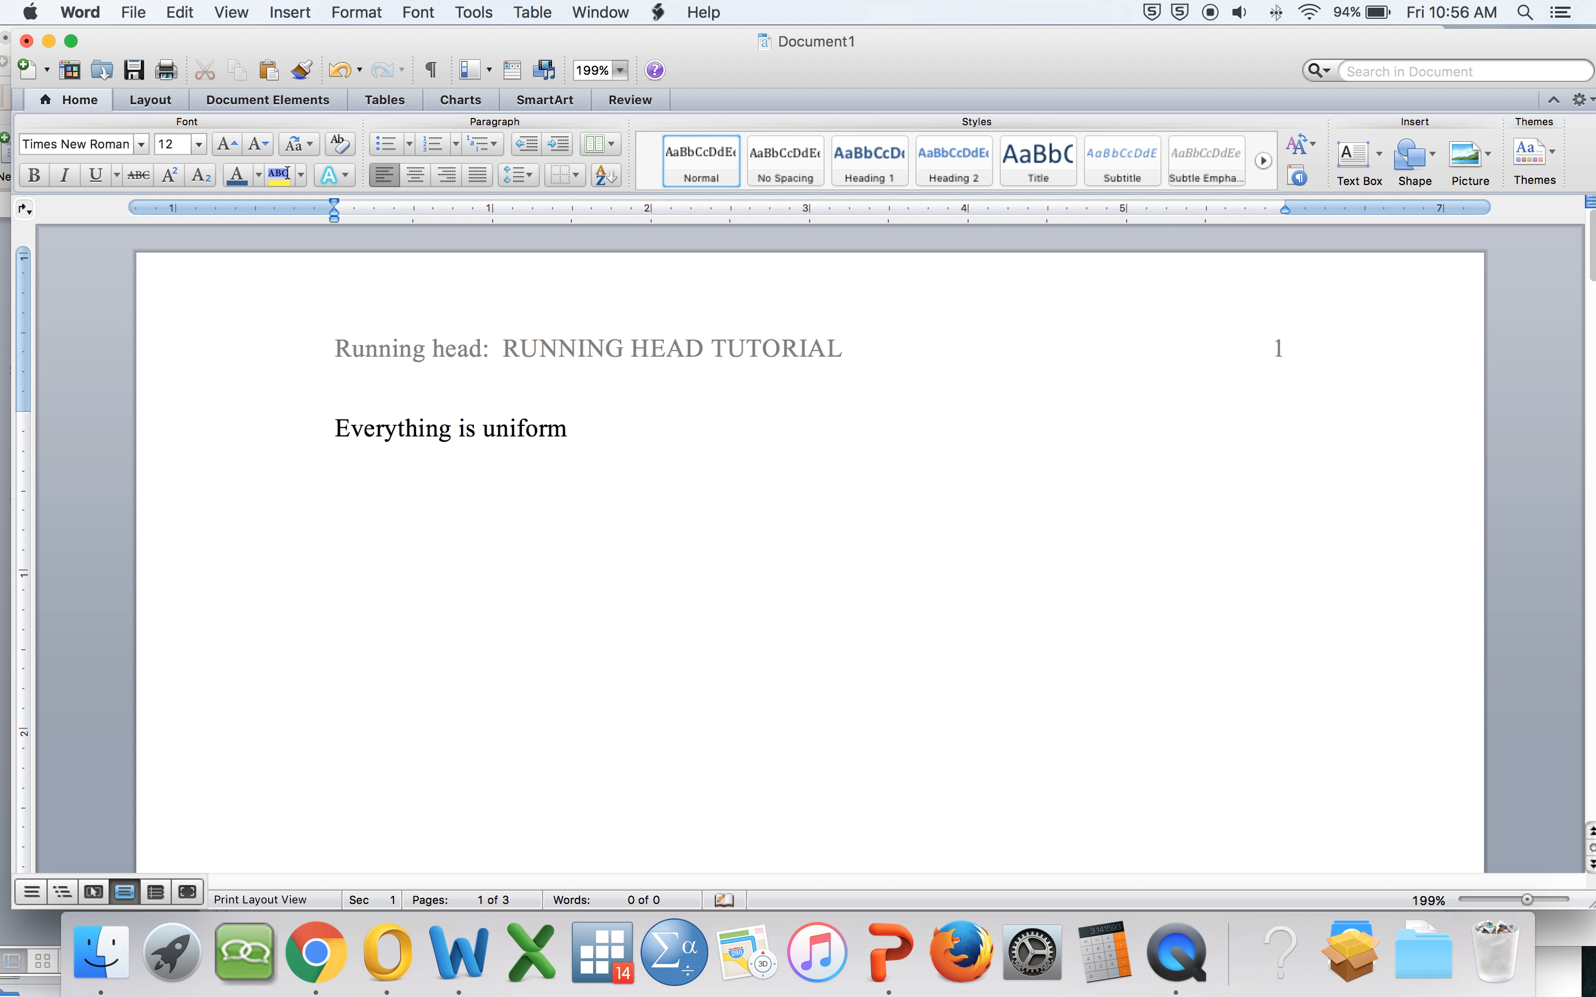
type(" double spaced.")
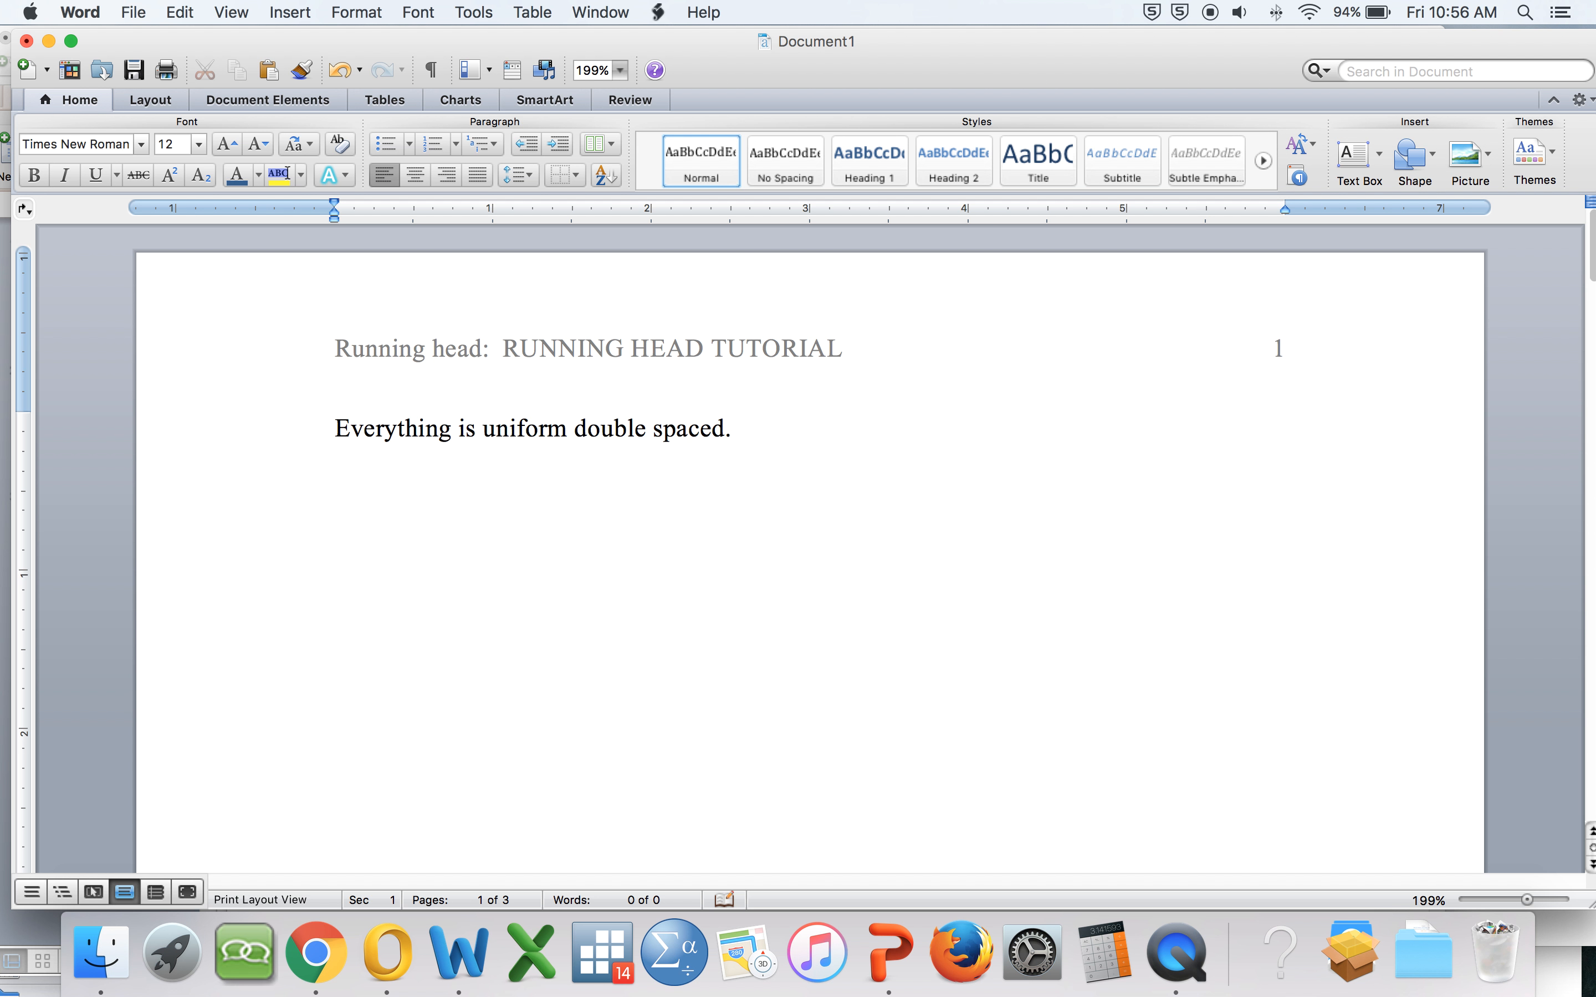
Step: Copy the sentence and paste it three times to create several double-spaced lines
triple_click(337, 422)
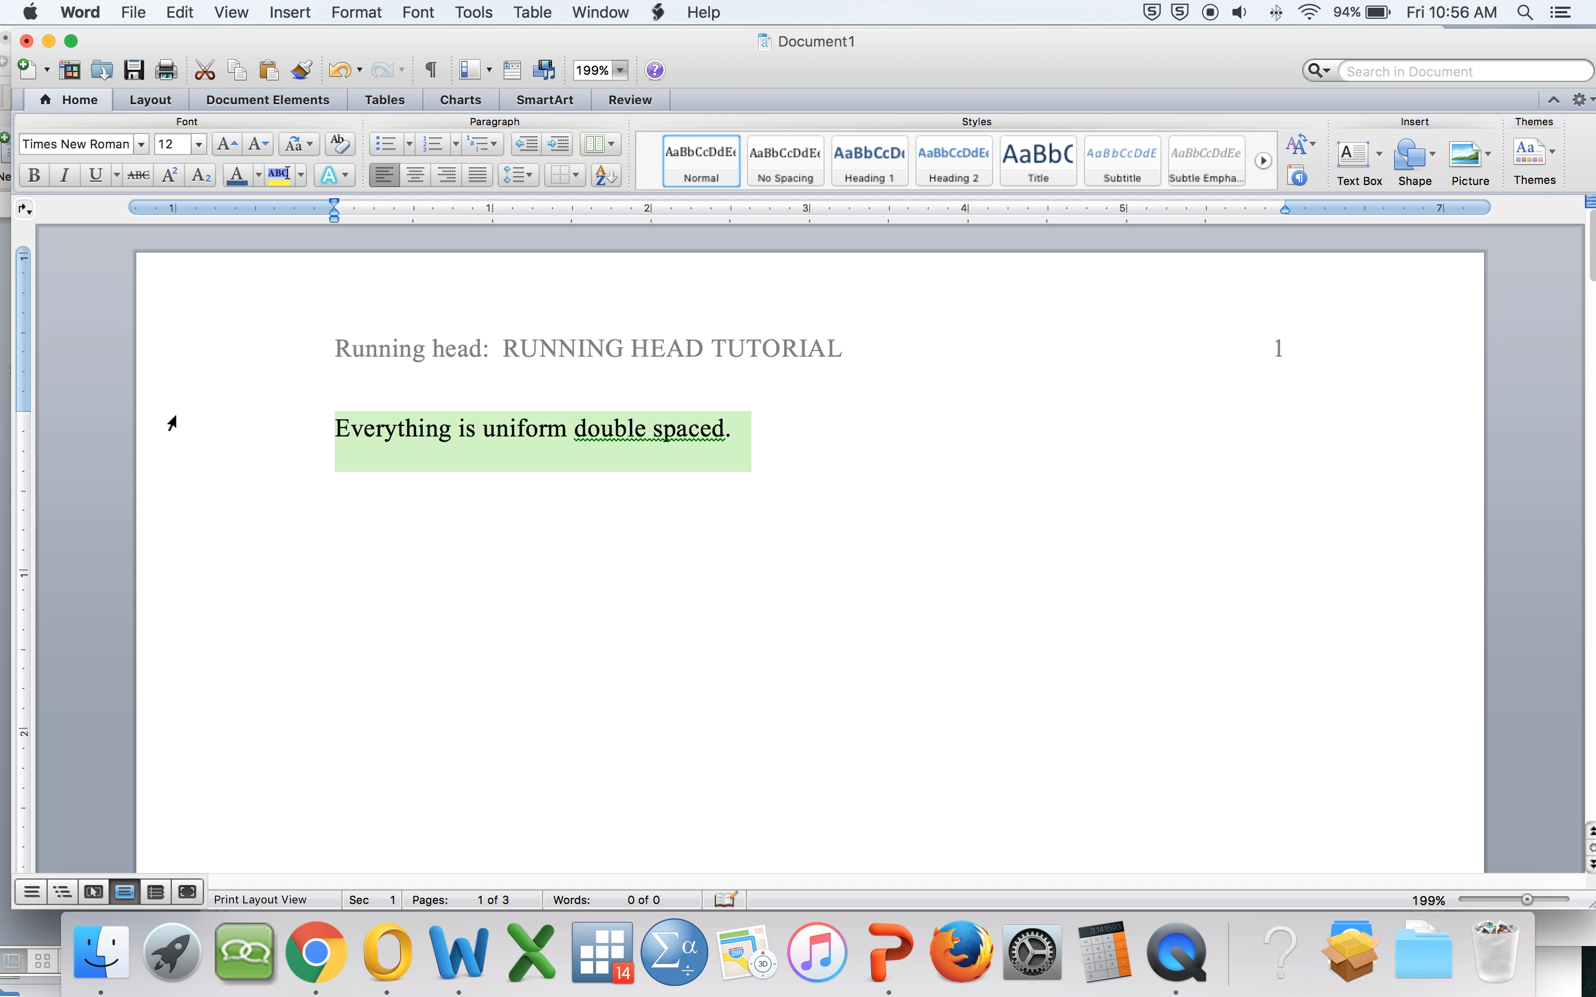
left_click(769, 443)
key("super+v")
key("super+v")
key("super+v")
key("super+v")
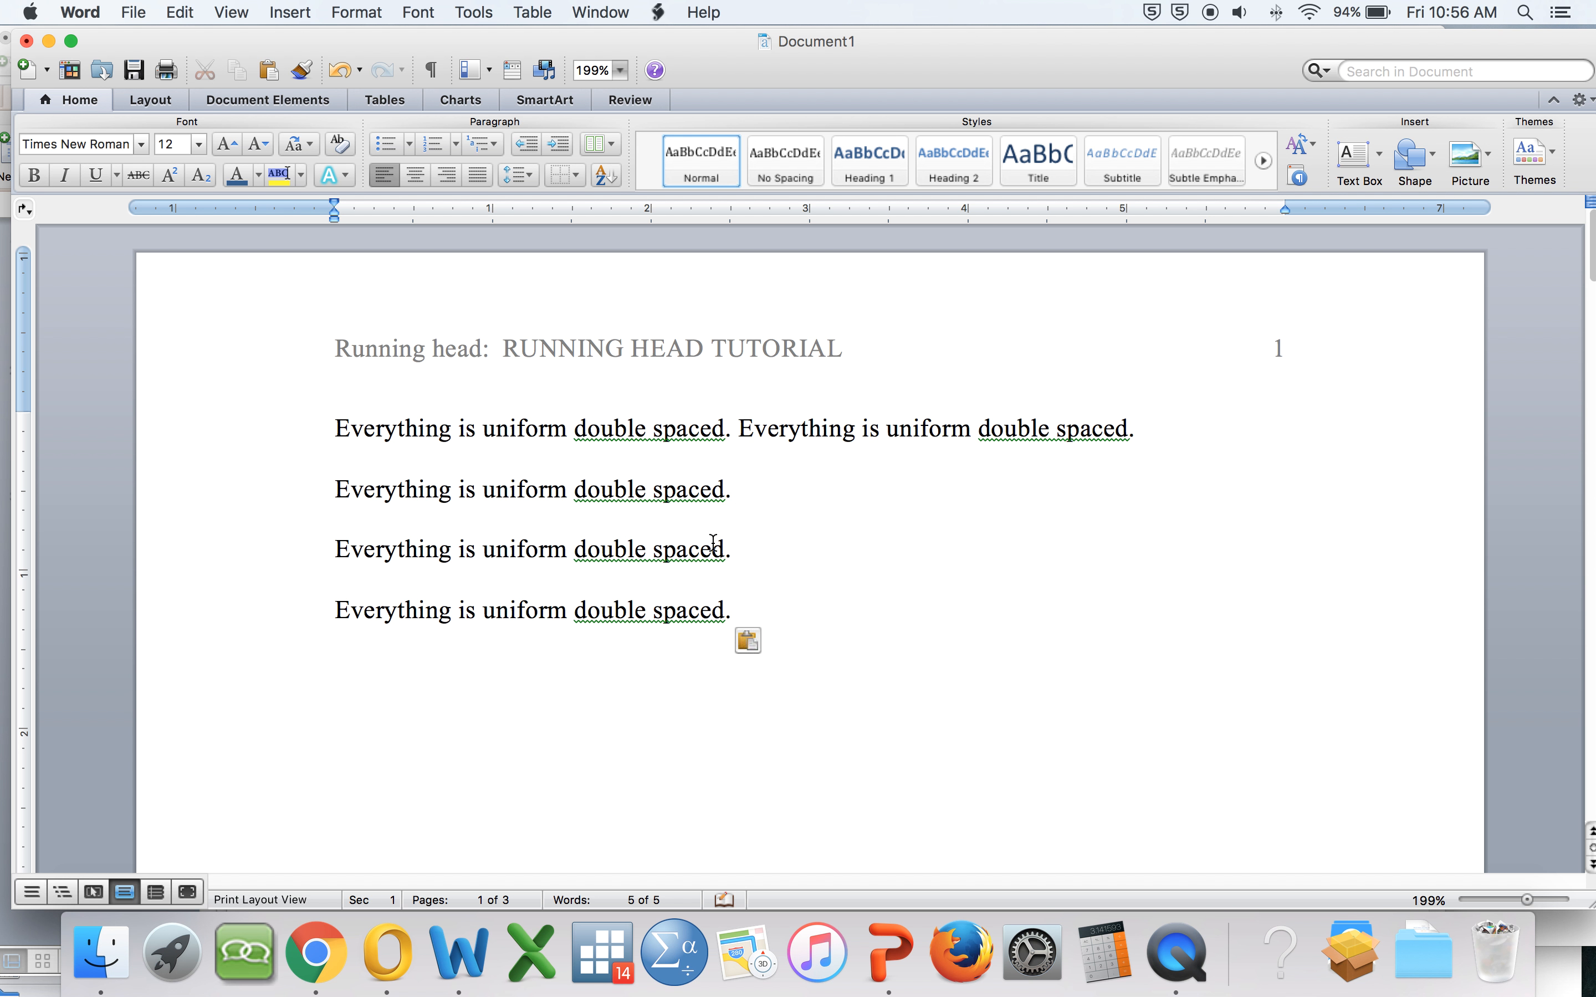
Step: Add a new paragraph reading New text. after the last sentence
left_click_drag(738, 490, 398, 491)
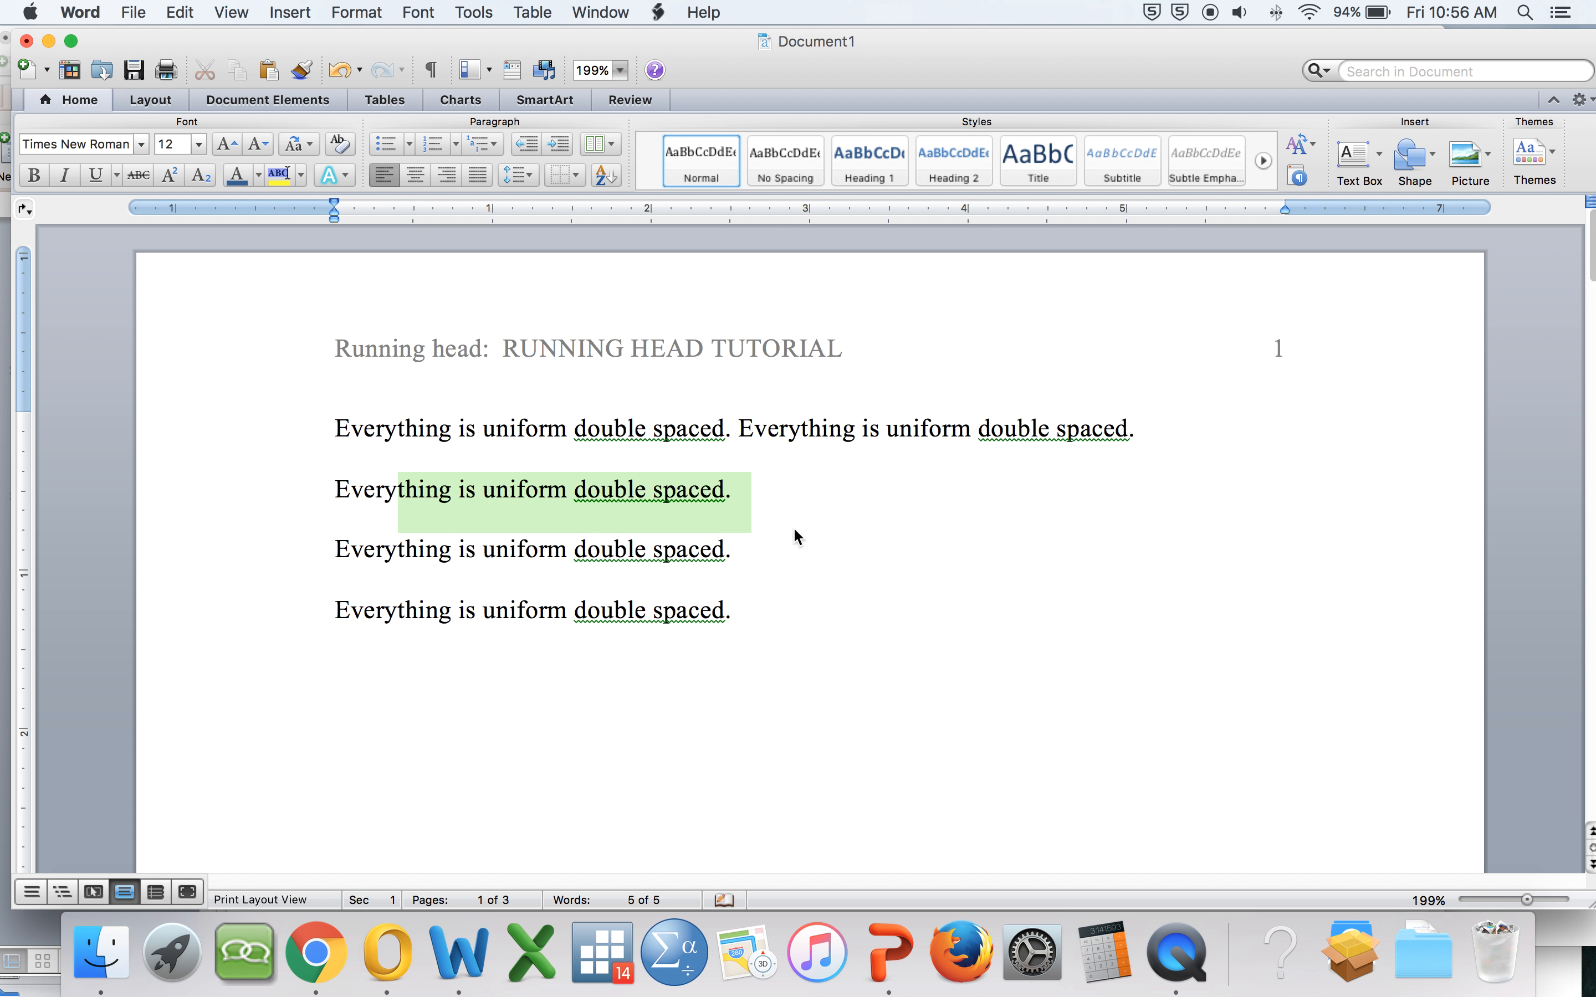
left_click(676, 510)
left_click(766, 624)
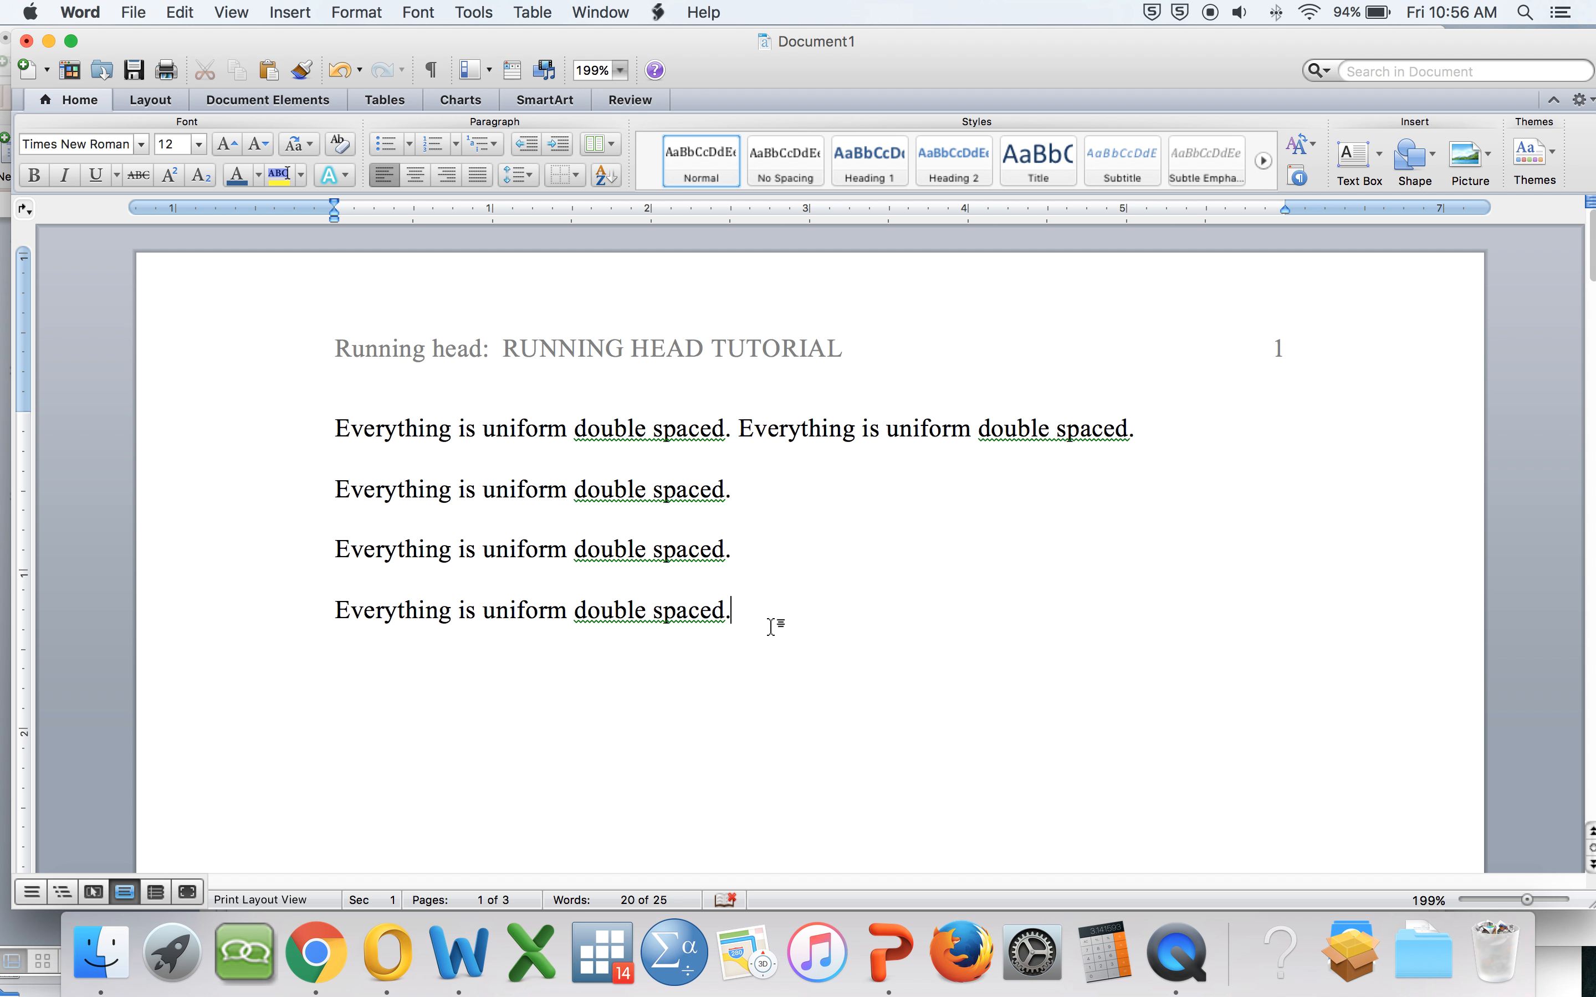
type("New text.")
left_click_drag(486, 675, 347, 437)
left_click(883, 534)
left_click(863, 626)
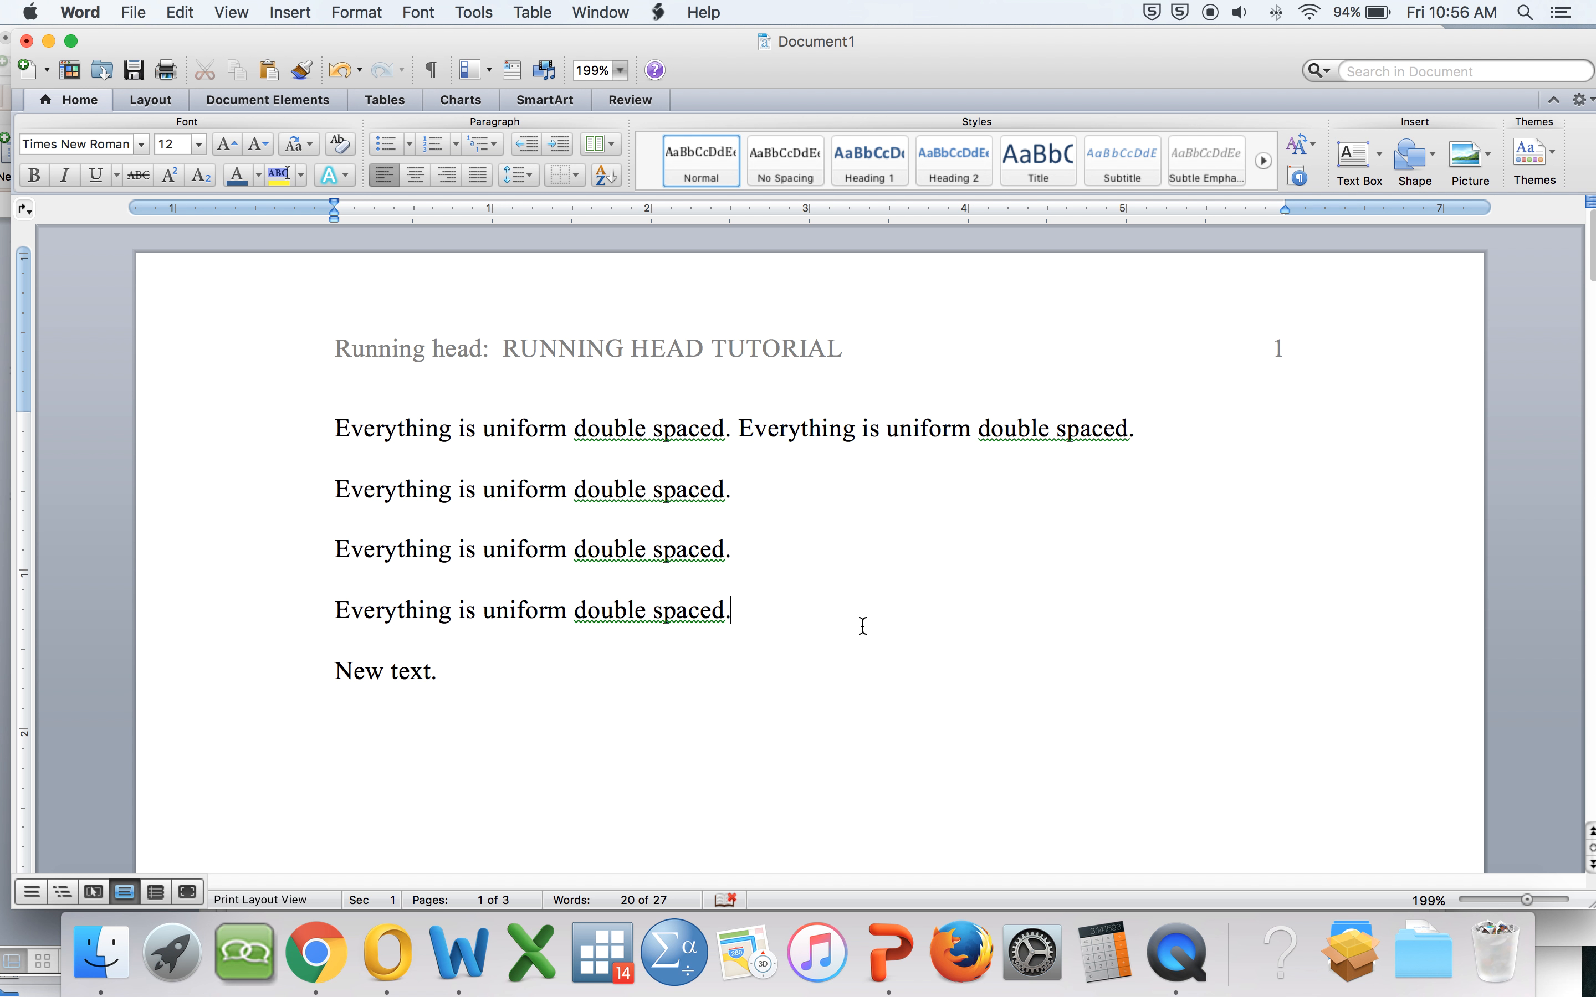